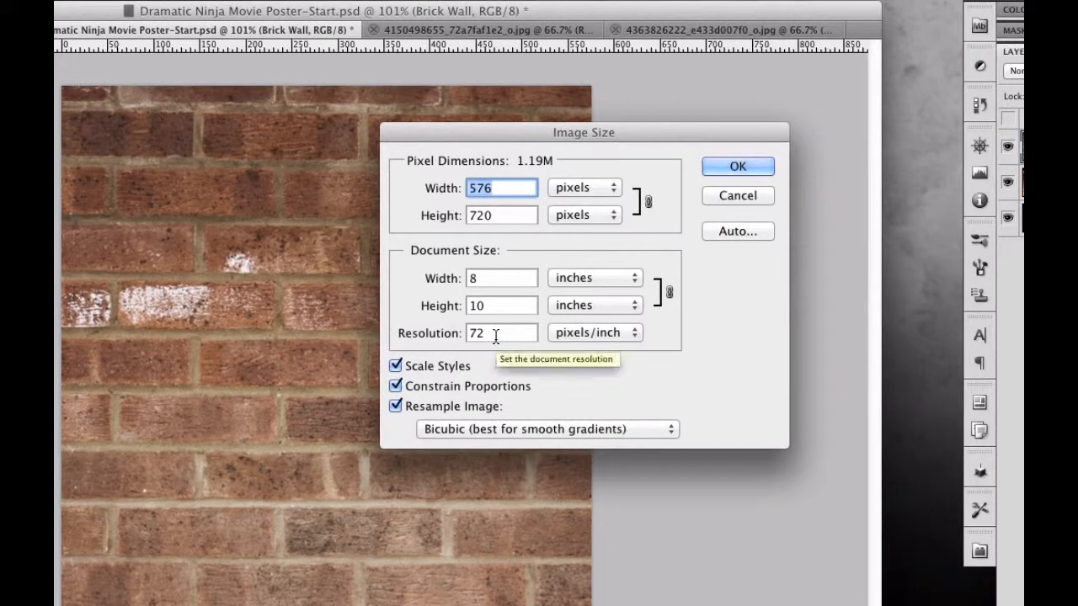
Check the document's dimensions and resolution in the Image Size settings, then leave them unchanged
left_click(496, 340)
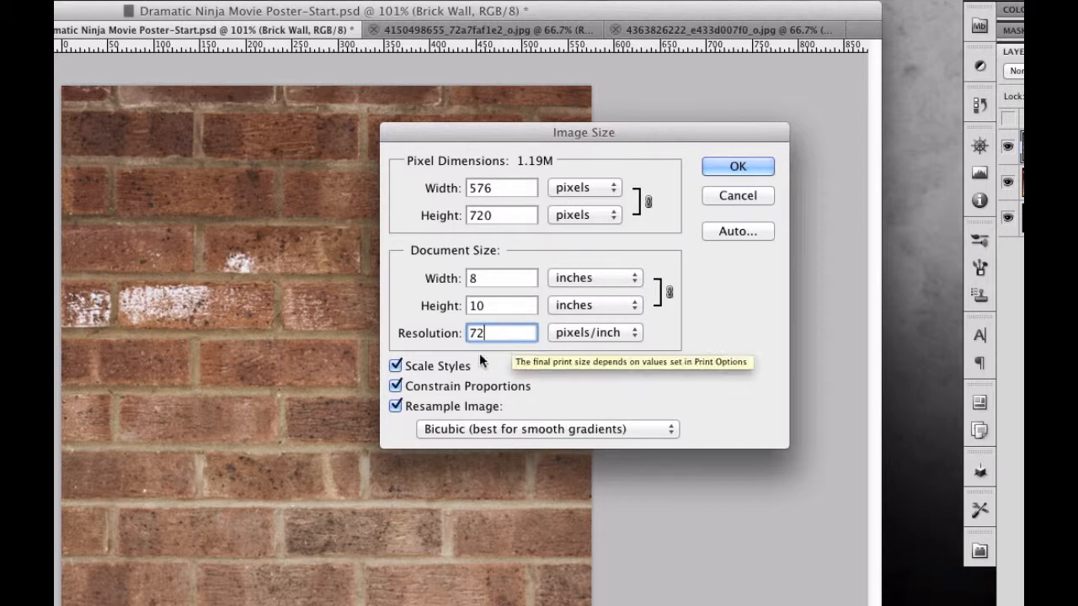
left_click(740, 196)
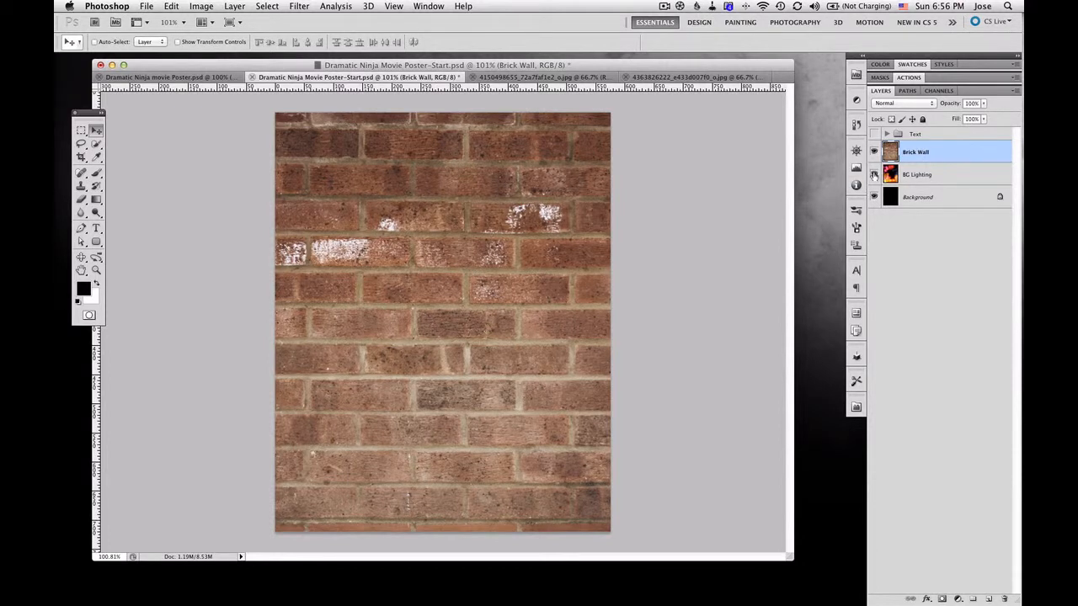
Hide the BG Lighting layer and convert the Brick Wall layer into a 3D postcard
left_click(873, 175)
key("f")
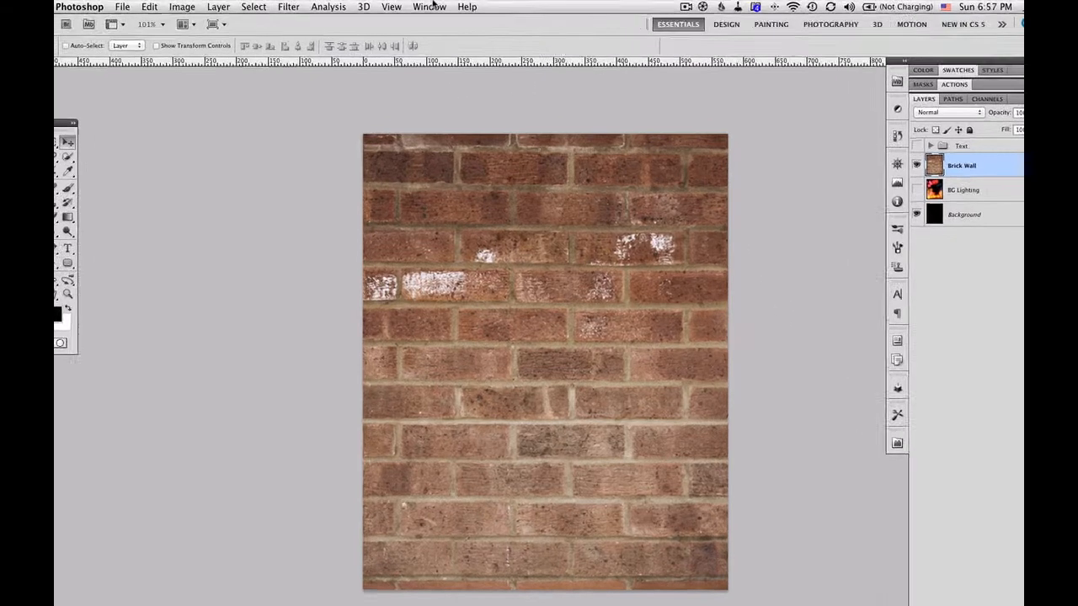
left_click(431, 6)
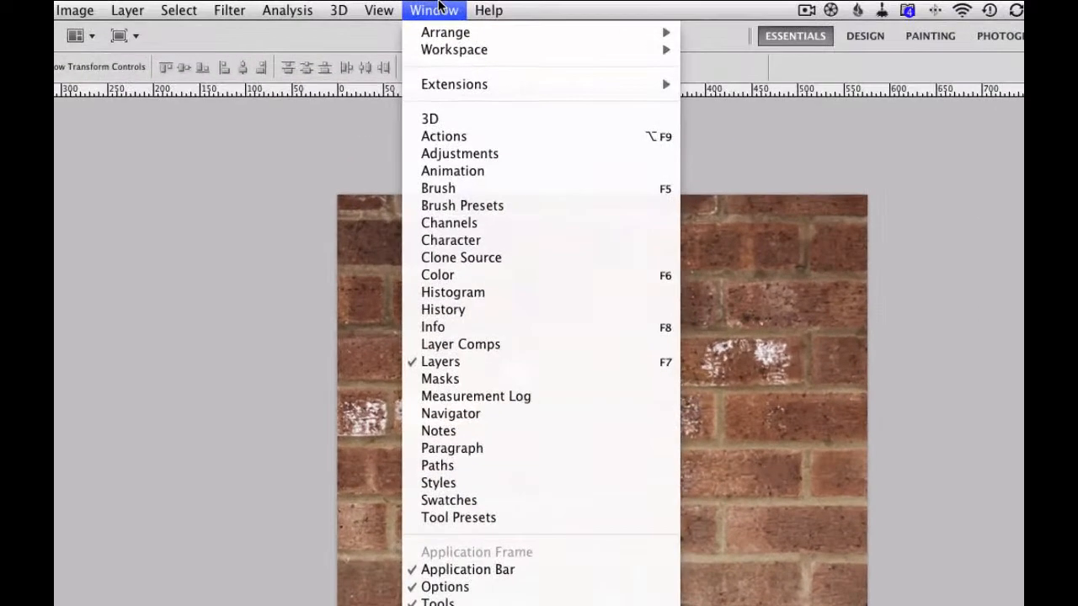
left_click(462, 116)
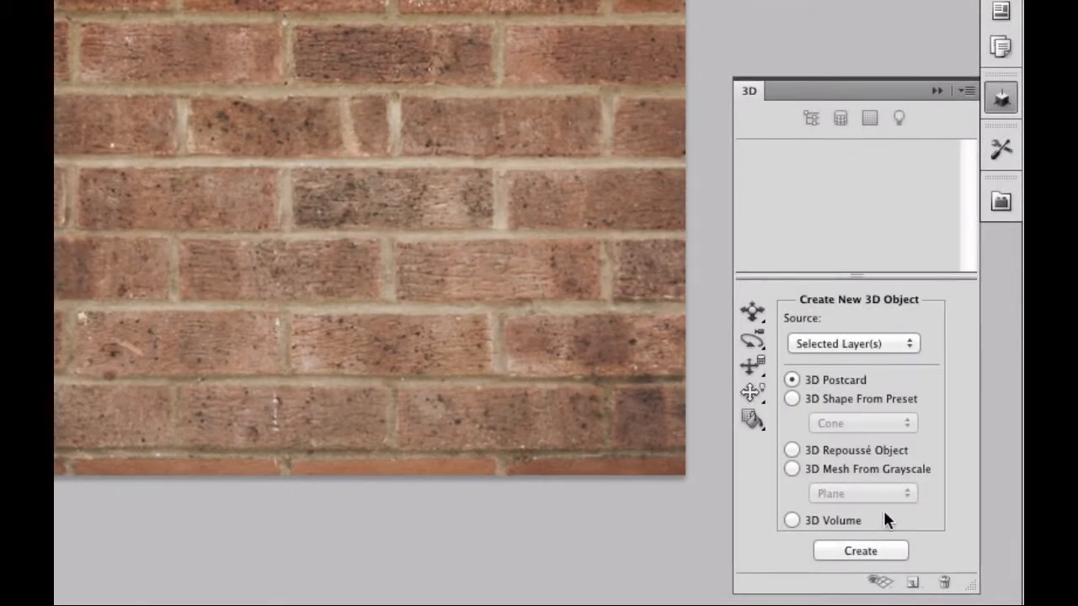
left_click(895, 558)
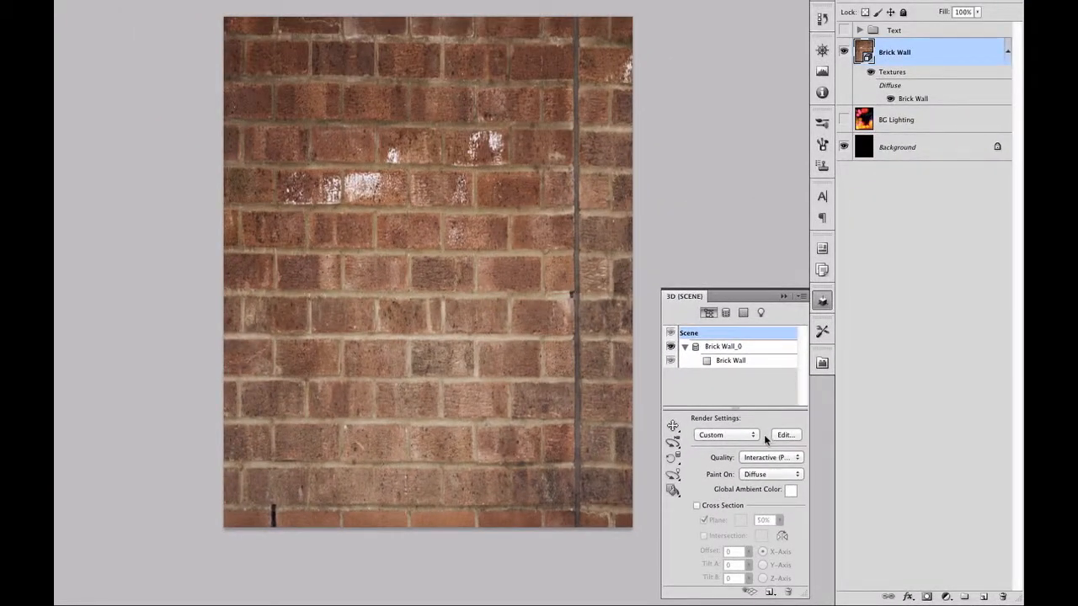
Rotate the 3D brick wall sideways so it recedes toward its left edge, and shift it toward the canvas's right side
left_click(673, 426)
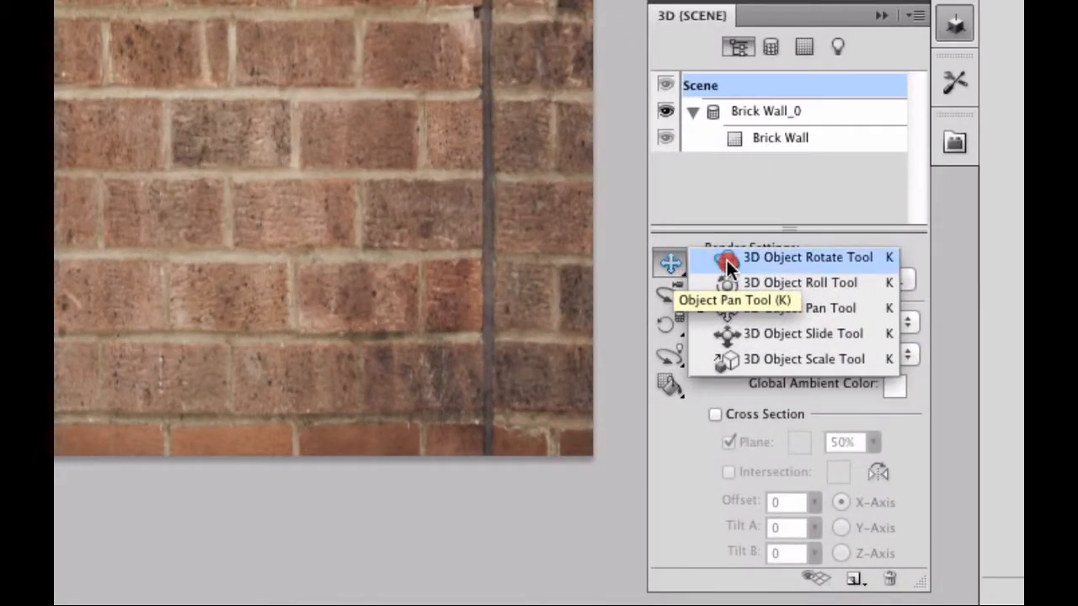
left_click(727, 260)
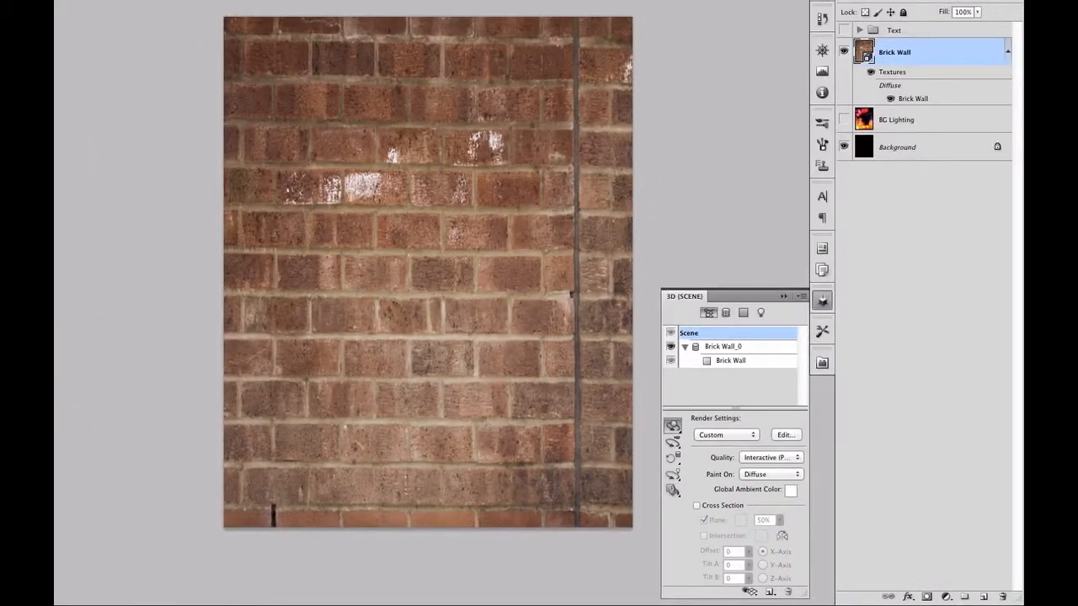
left_click_drag(560, 246, 409, 250)
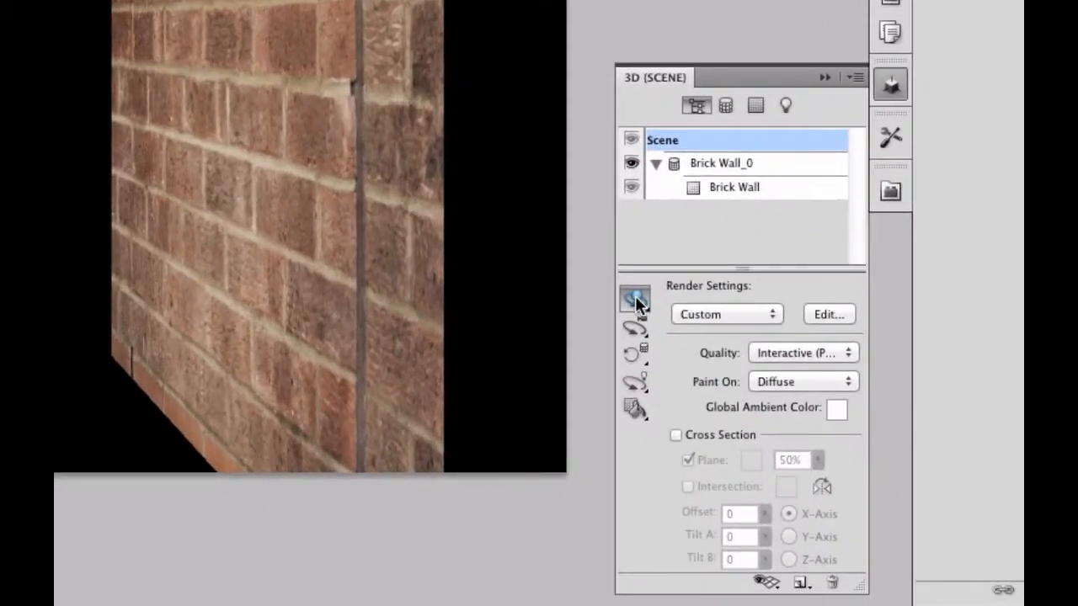
left_click(674, 426)
left_click_drag(637, 304, 690, 339)
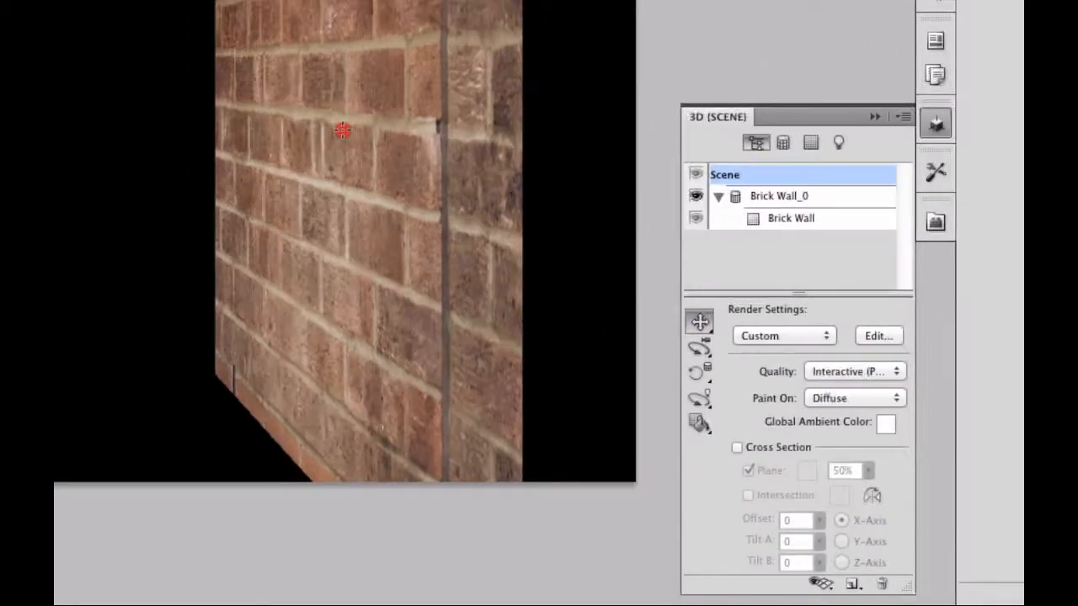
mouse_move(341, 130)
left_mouse_down()
mouse_move(460, 151)
mouse_move(481, 143)
left_mouse_up()
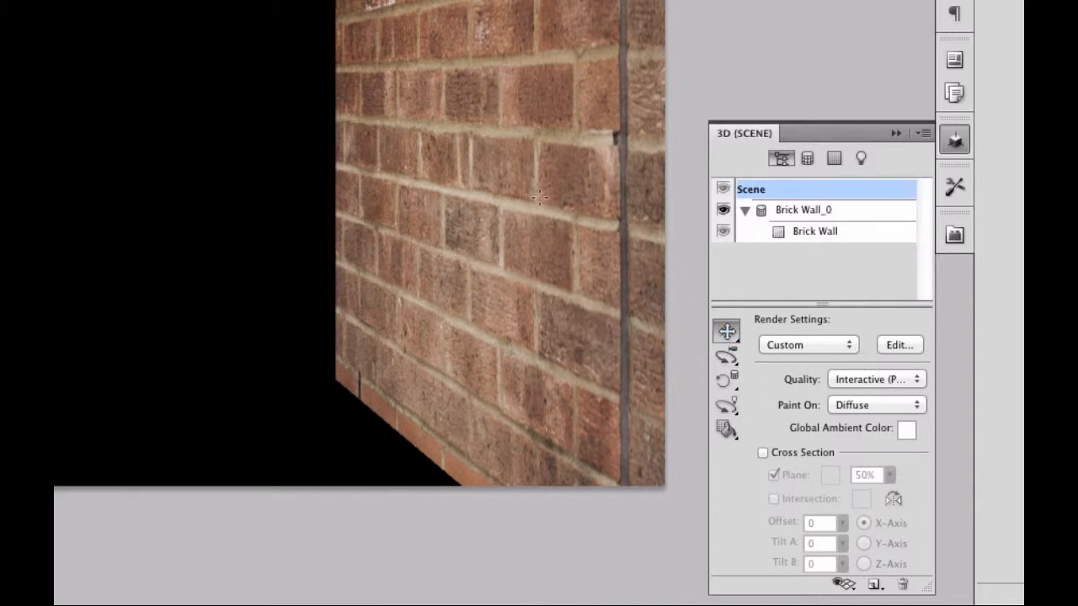
Scale the 3D brick wall up uniformly to about 1.7 with the 3D Object Scale Tool
left_click(729, 335)
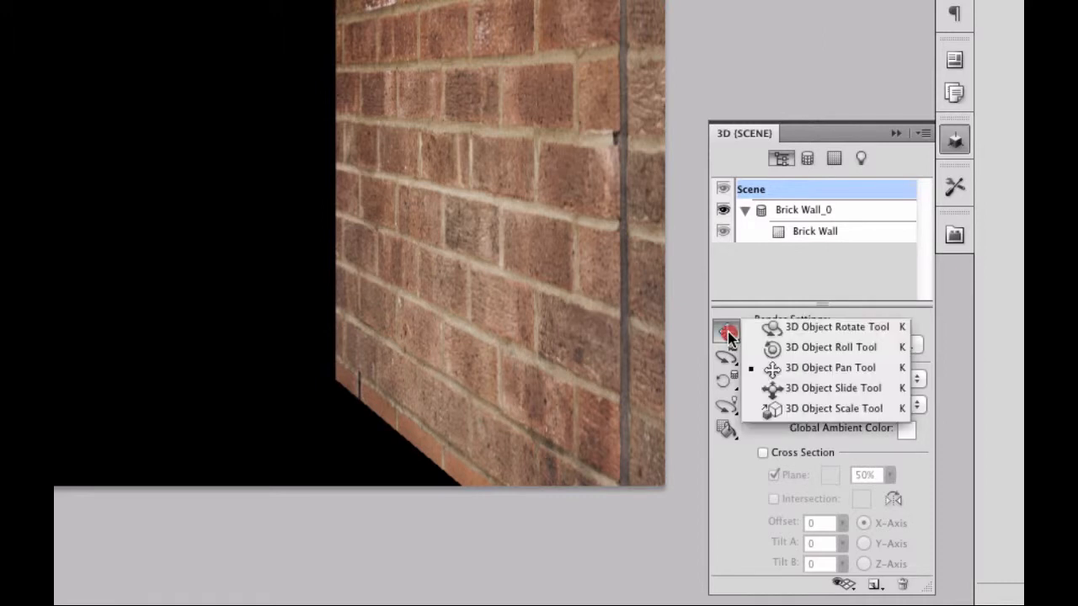
left_click_drag(729, 335, 789, 409)
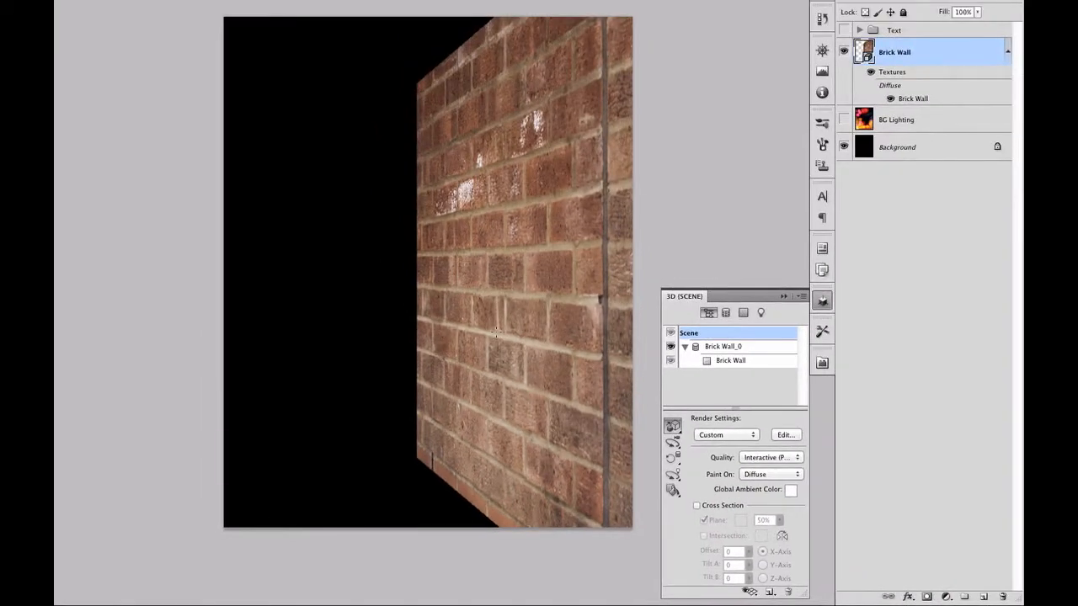
left_click_drag(497, 332, 495, 156)
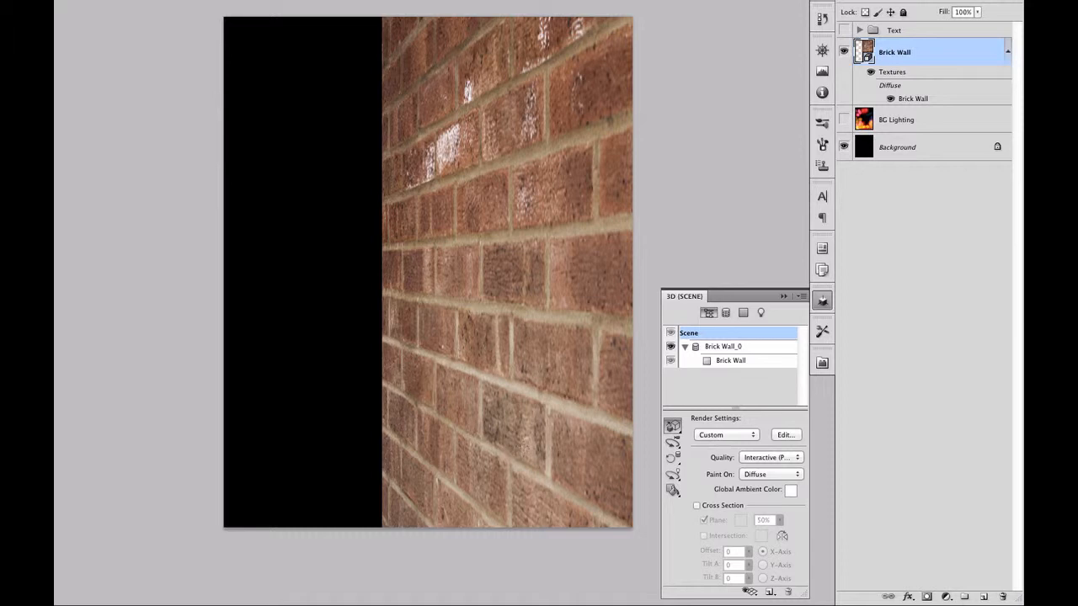
Show the BG Lighting layer and scale it down proportionally to about 84% with Free Transform
left_click(842, 122)
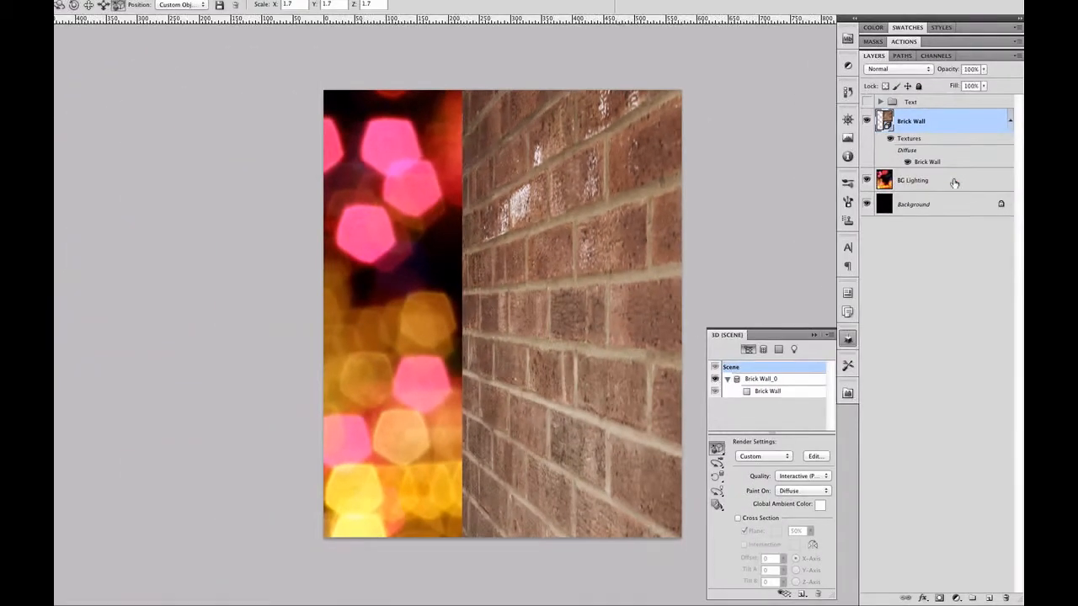
left_click(879, 330)
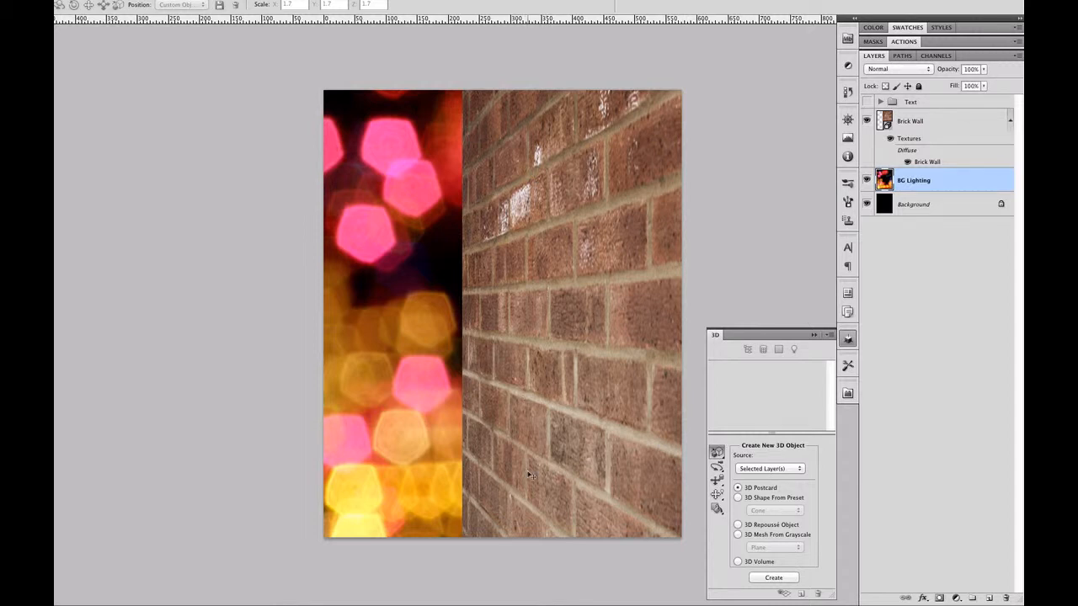
key("ctrl+t")
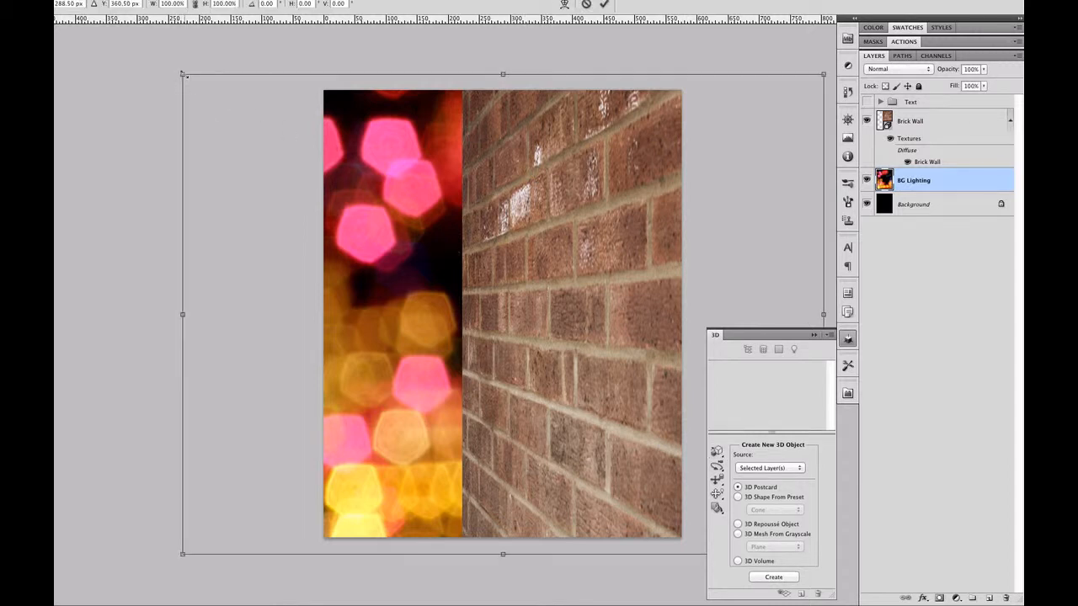
left_click_drag(183, 75, 312, 124)
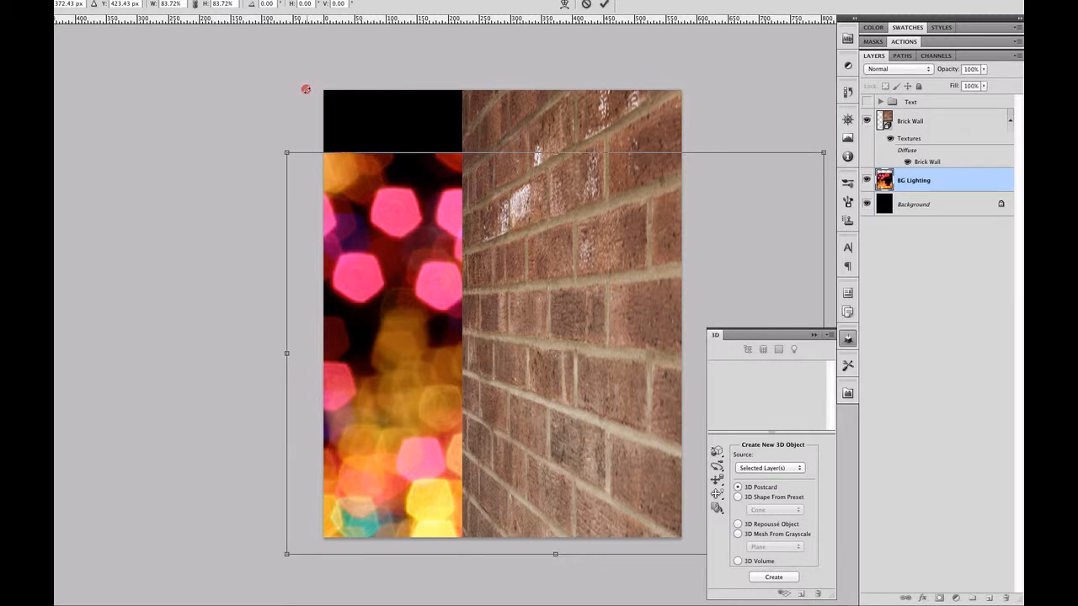
Rotate the BG Lighting image to -90° and move it left so it fills the area beside the wall
left_click_drag(305, 90, 335, 364)
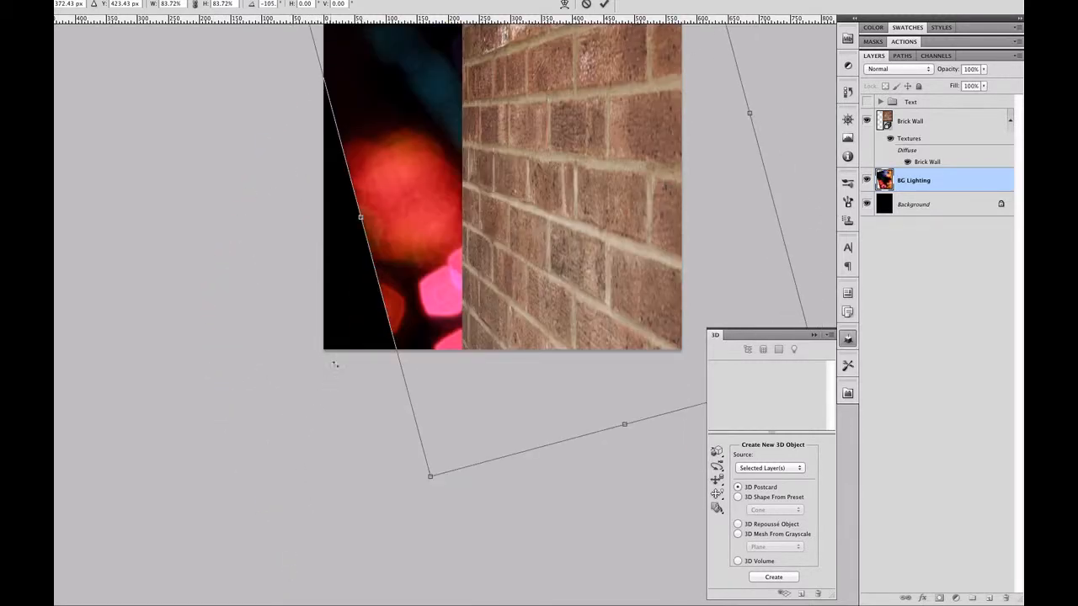
left_click_drag(450, 227, 410, 337)
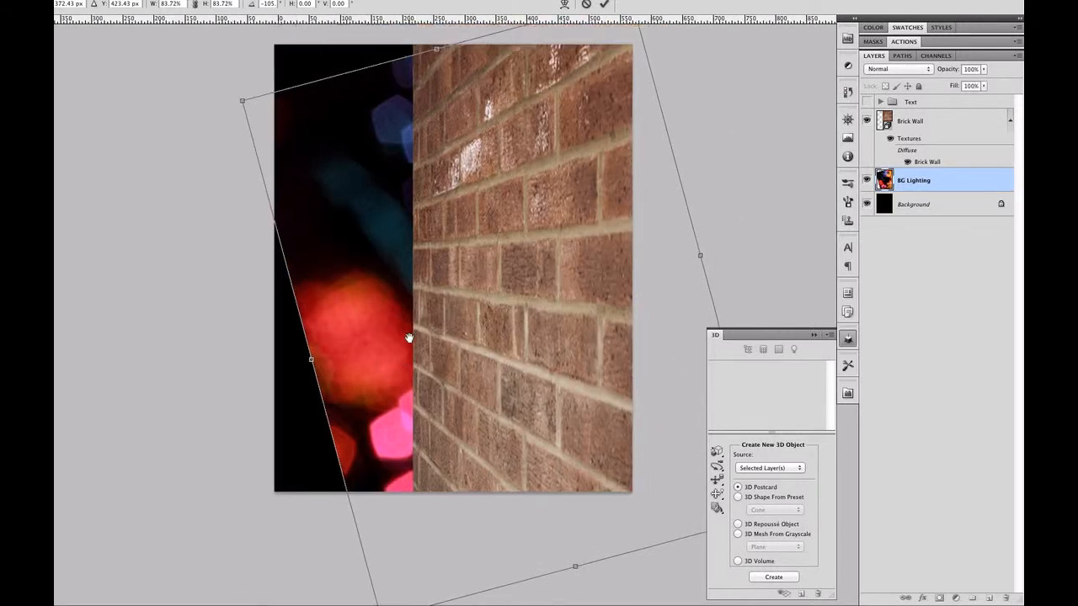
left_click_drag(224, 313, 218, 257)
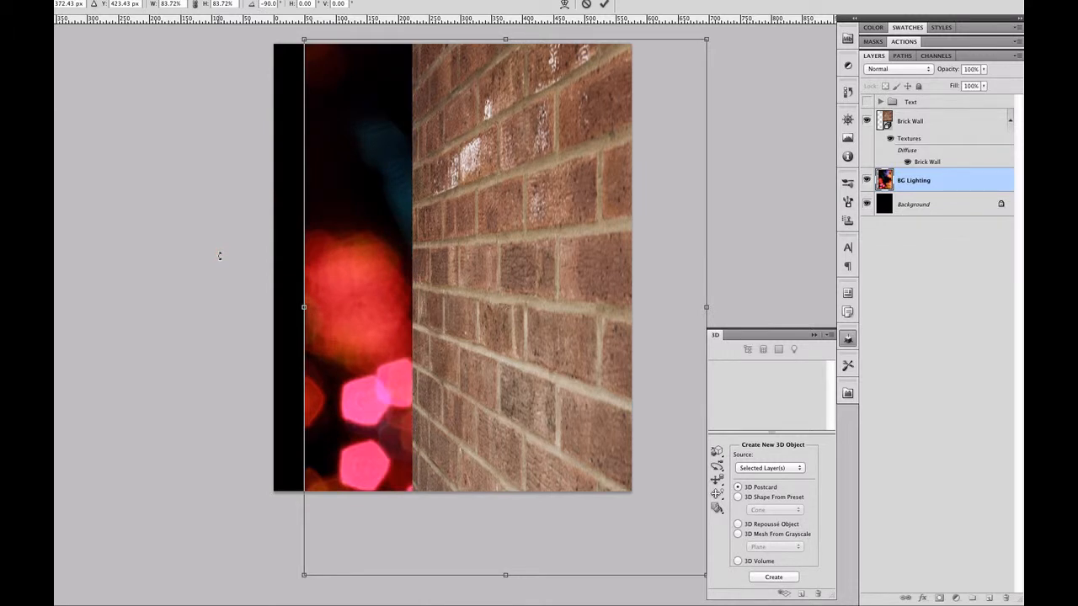
left_click_drag(412, 225, 250, 190)
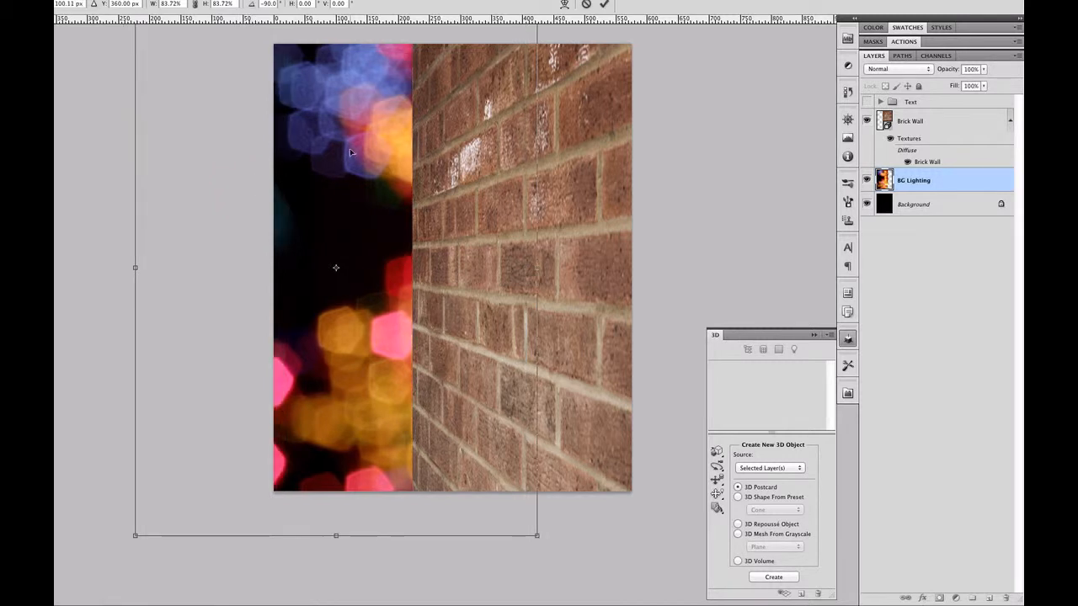
Scale the rotated BG Lighting image down to about 74% and apply the transformation
left_click_drag(536, 535, 496, 510)
left_click_drag(476, 371, 470, 435)
left_click_drag(506, 66, 486, 91)
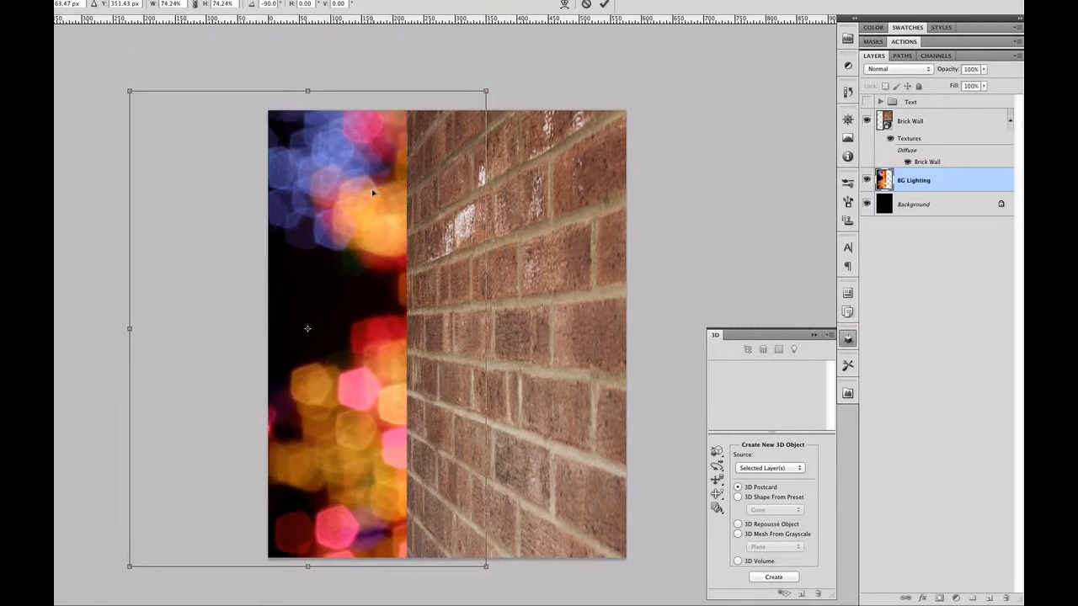
key("Return")
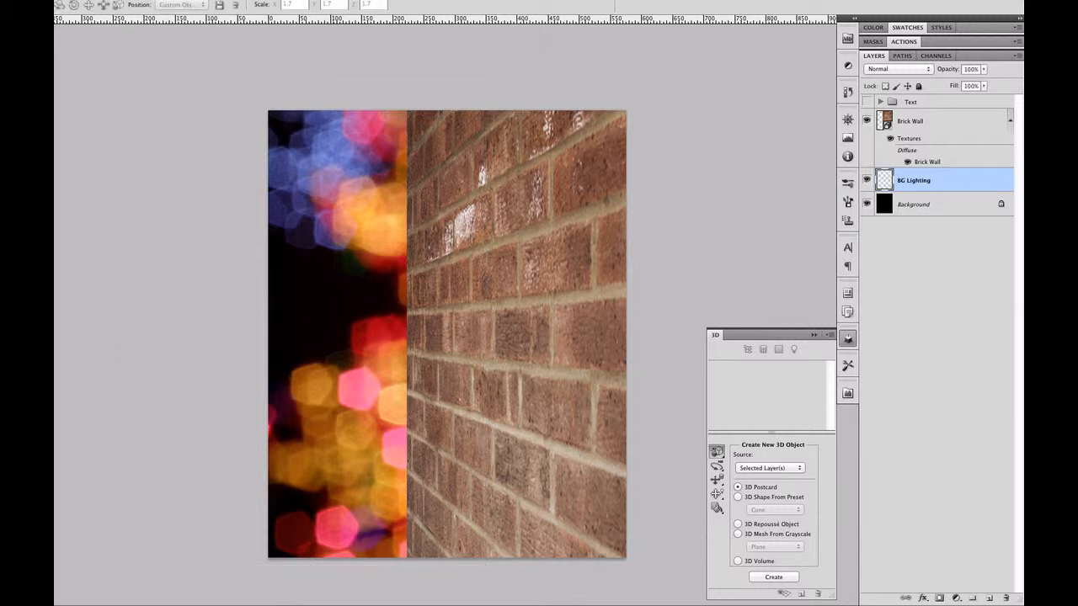
left_click_drag(474, 293, 469, 272)
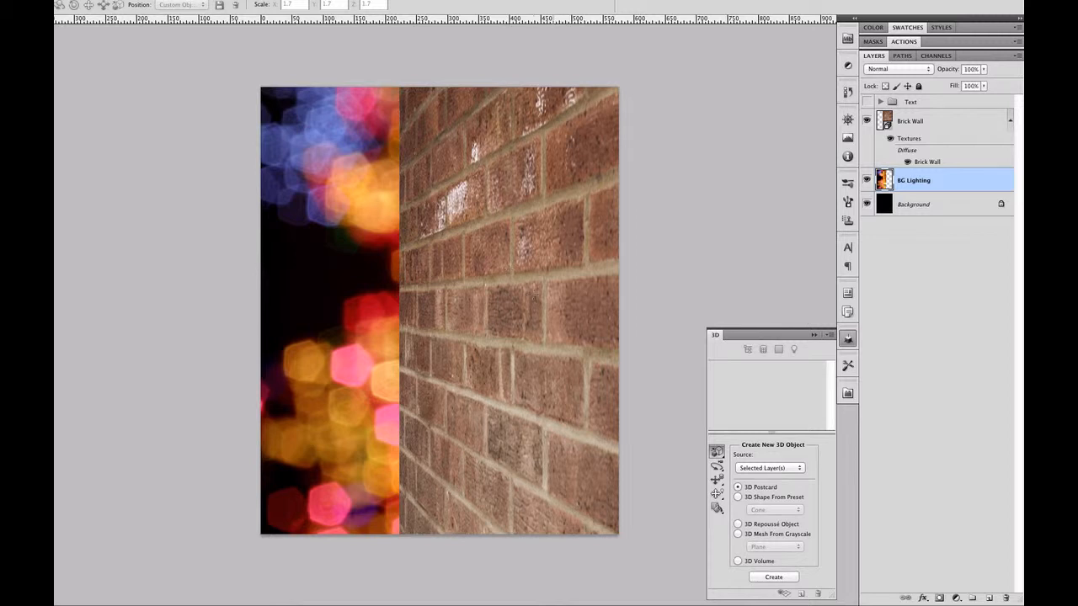
Add a new spot light to the 3D Brick Wall layer
left_click(929, 123)
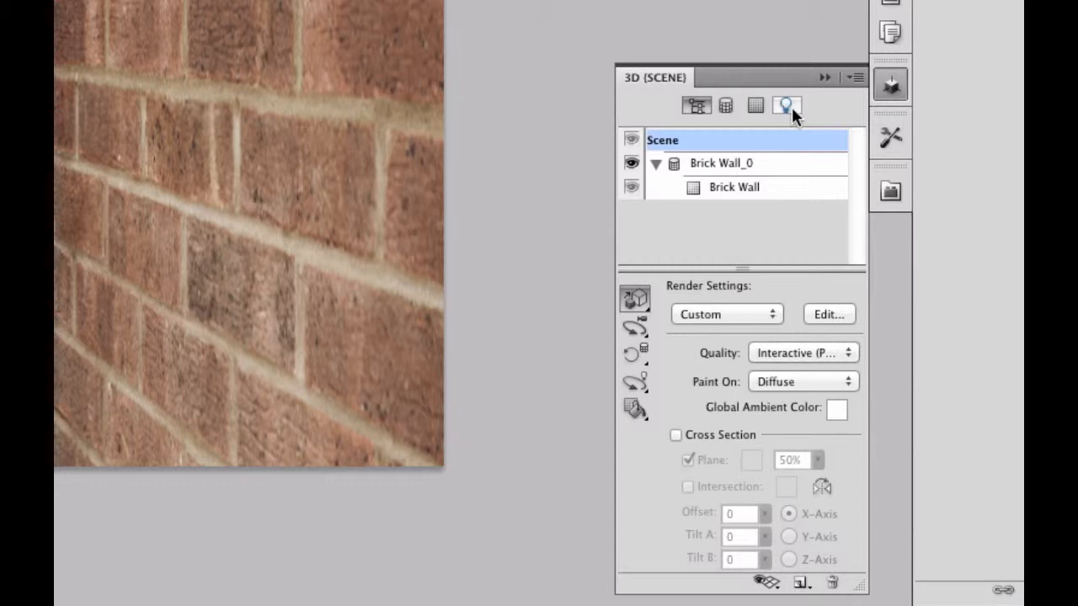
left_click(791, 107)
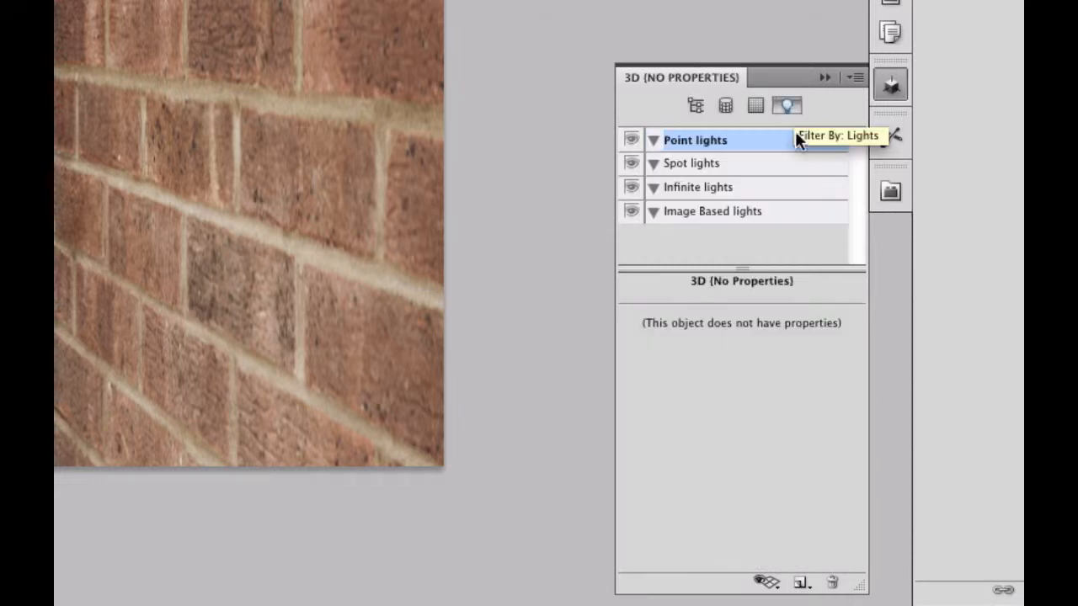
left_click(800, 583)
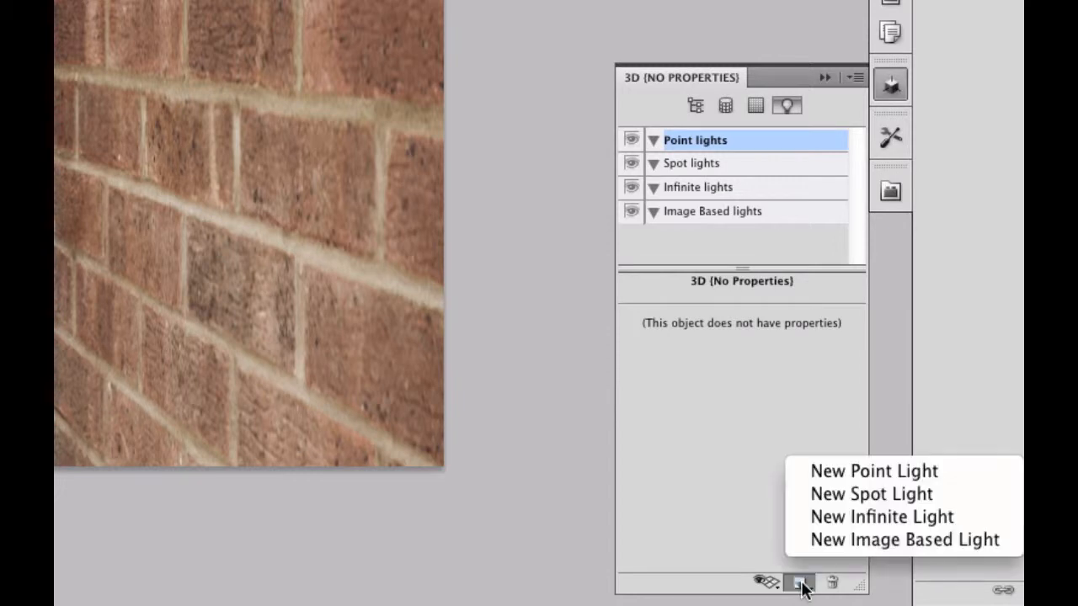
left_click(812, 494)
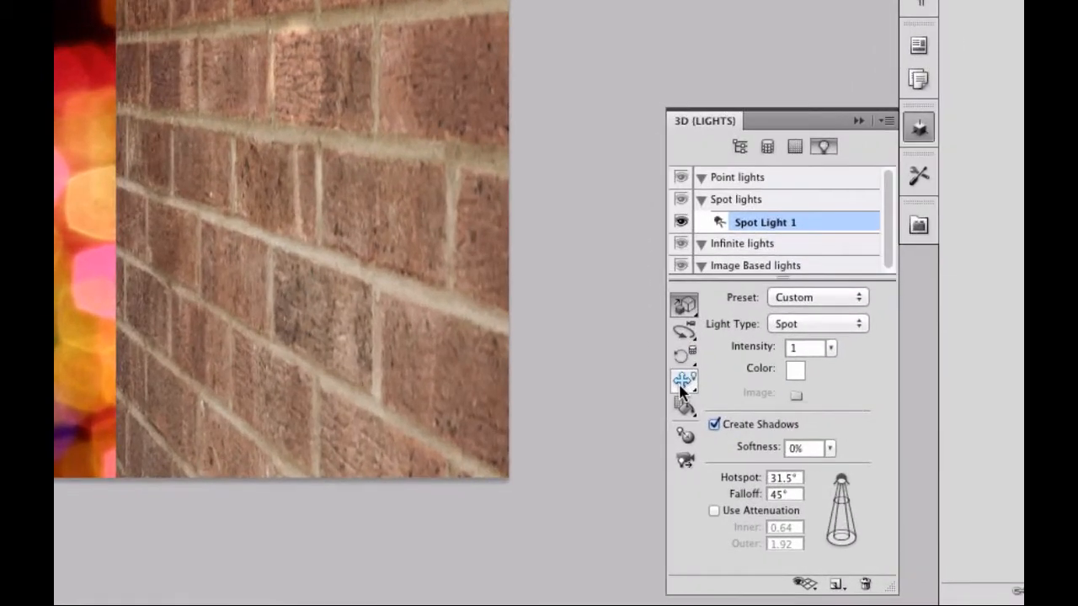
Rotate the spot light so its beam hits the brick wall slightly right of the wall's centre
left_click(682, 386)
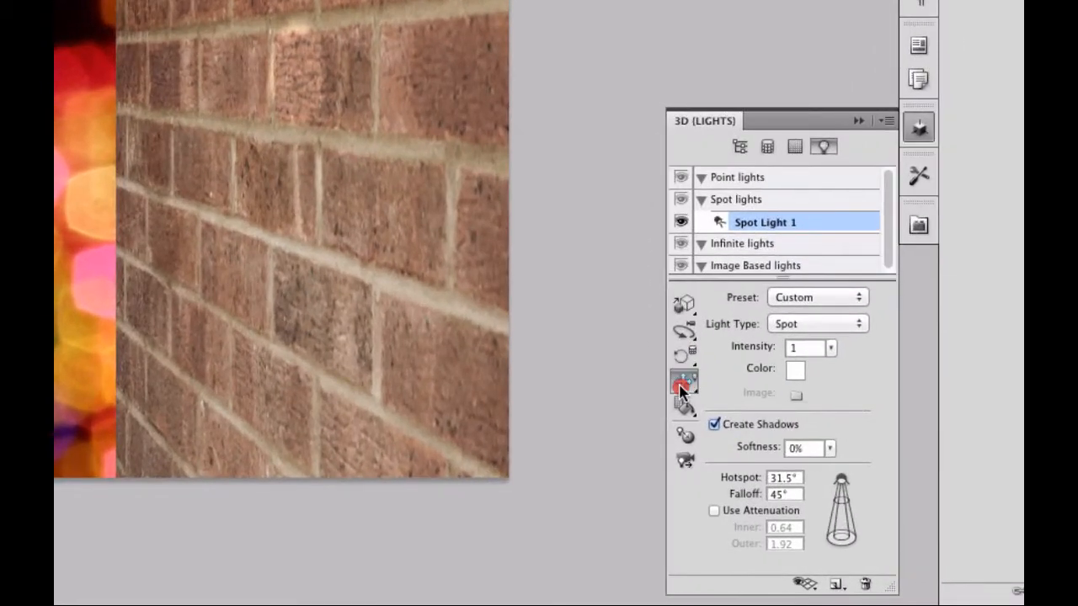
left_click_drag(680, 387, 732, 384)
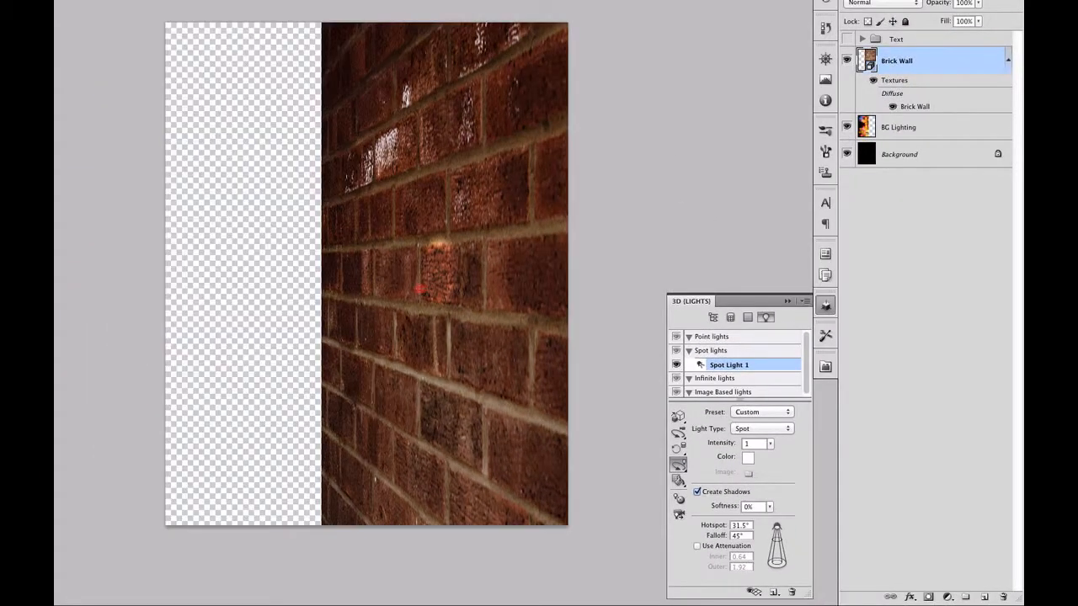
left_click_drag(418, 289, 355, 229)
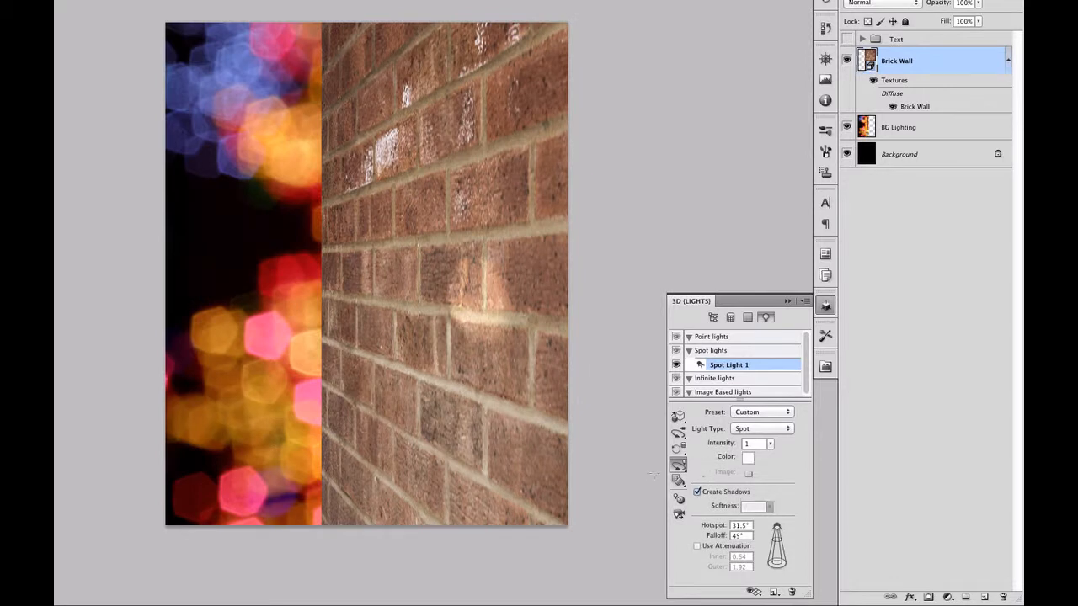
Pan the spot light away to the left so its beam spreads wide across the right part of the wall
left_click(678, 466)
left_click_drag(680, 470, 721, 478)
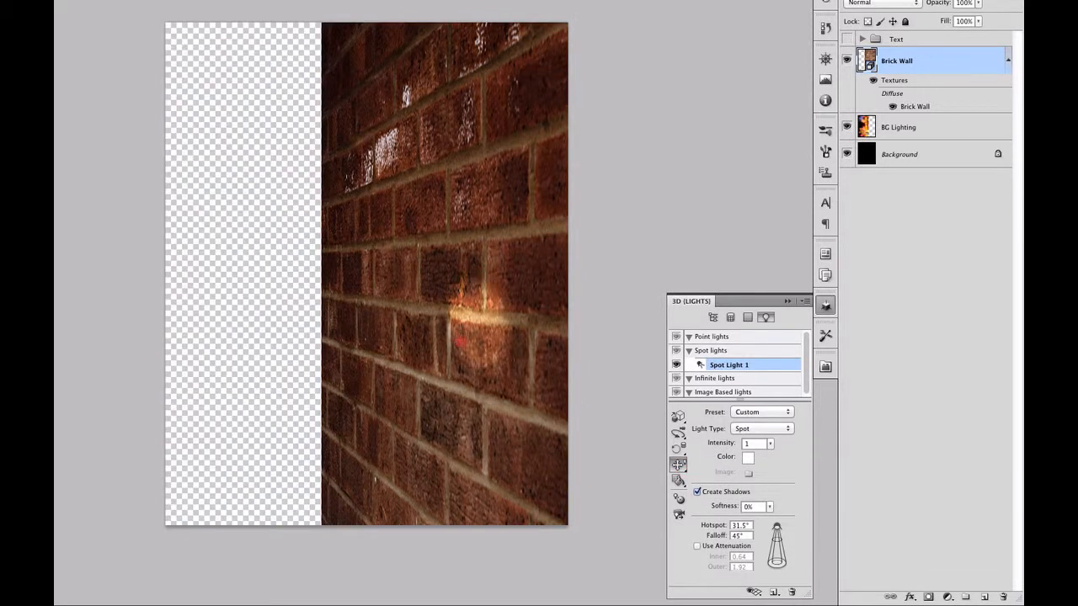
left_click_drag(454, 328, 180, 305)
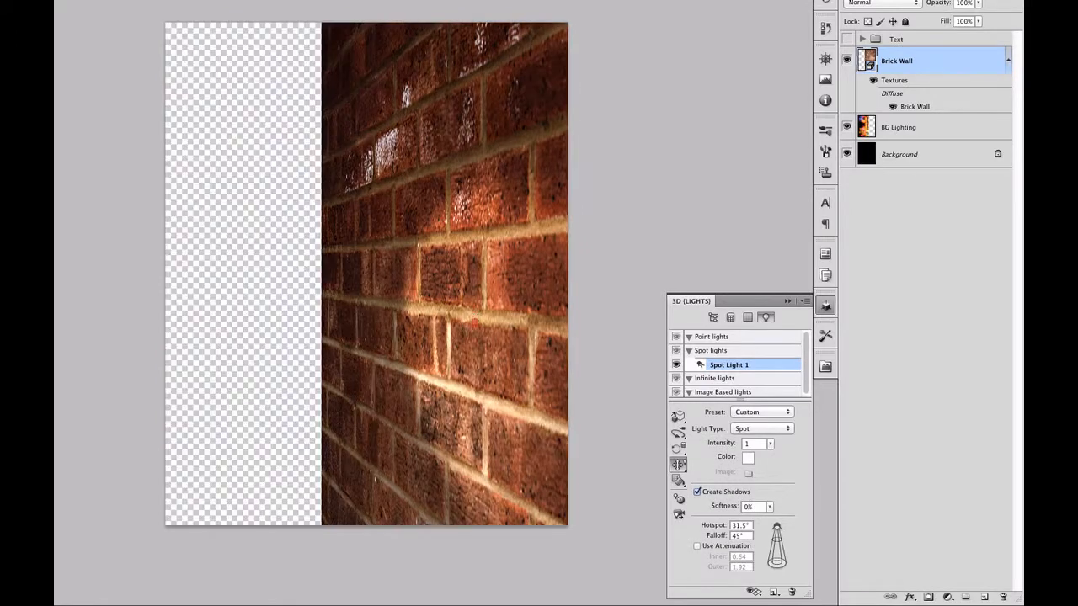
left_click_drag(475, 323, 458, 260)
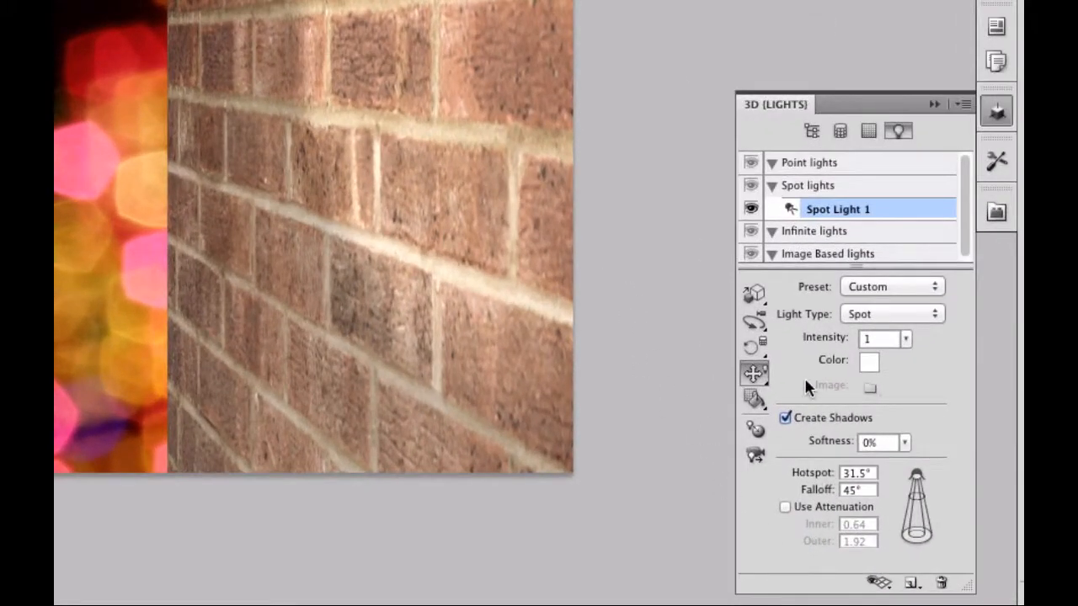
Raise the intensity of Spot Light 1 on the brick wall to 2.06
double_click(872, 338)
left_click(906, 338)
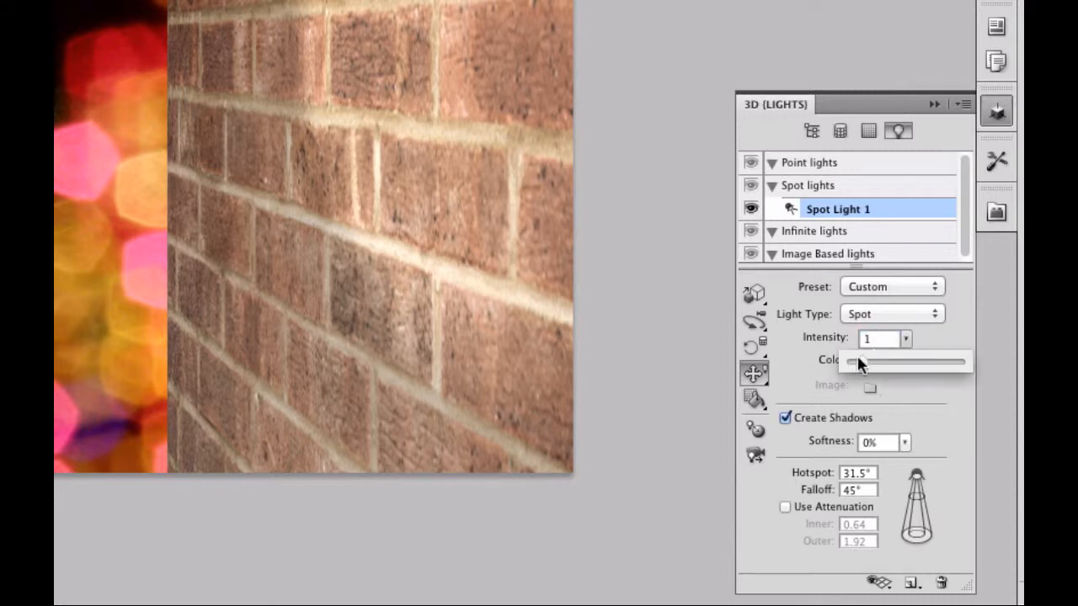
left_click_drag(857, 361, 879, 361)
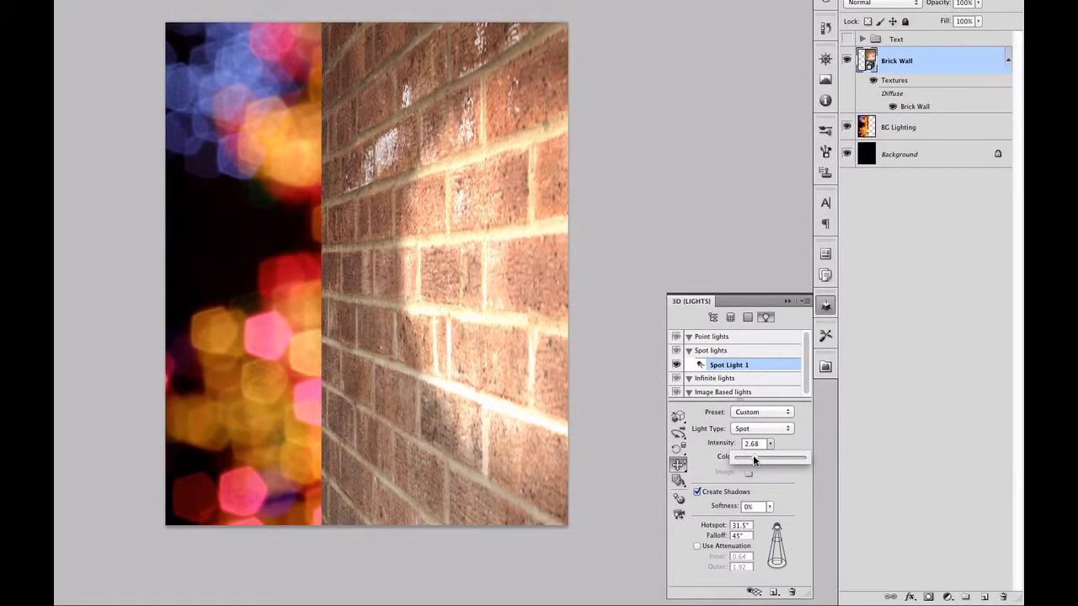
left_click_drag(753, 457, 752, 457)
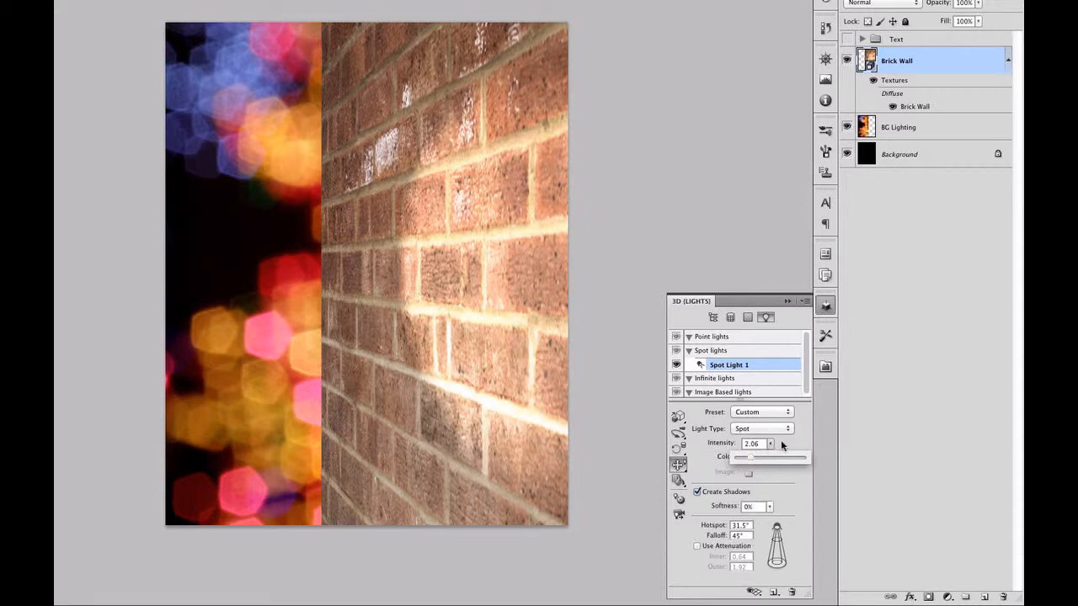
left_click(780, 445)
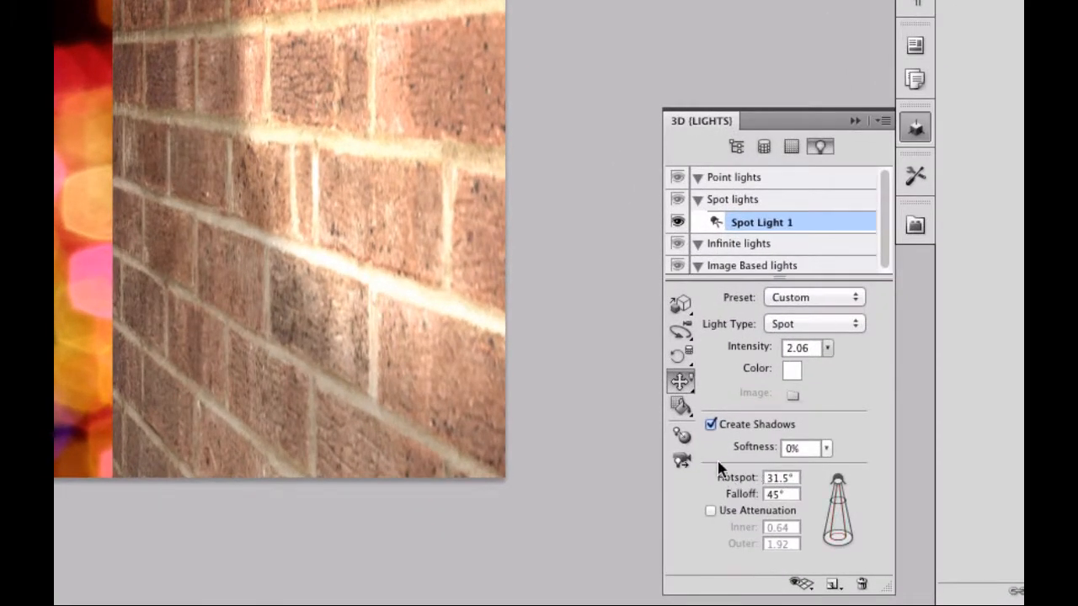
Enable attenuation for Spot Light 1 with an outer value of 4 and an inner value of 2
left_click(708, 511)
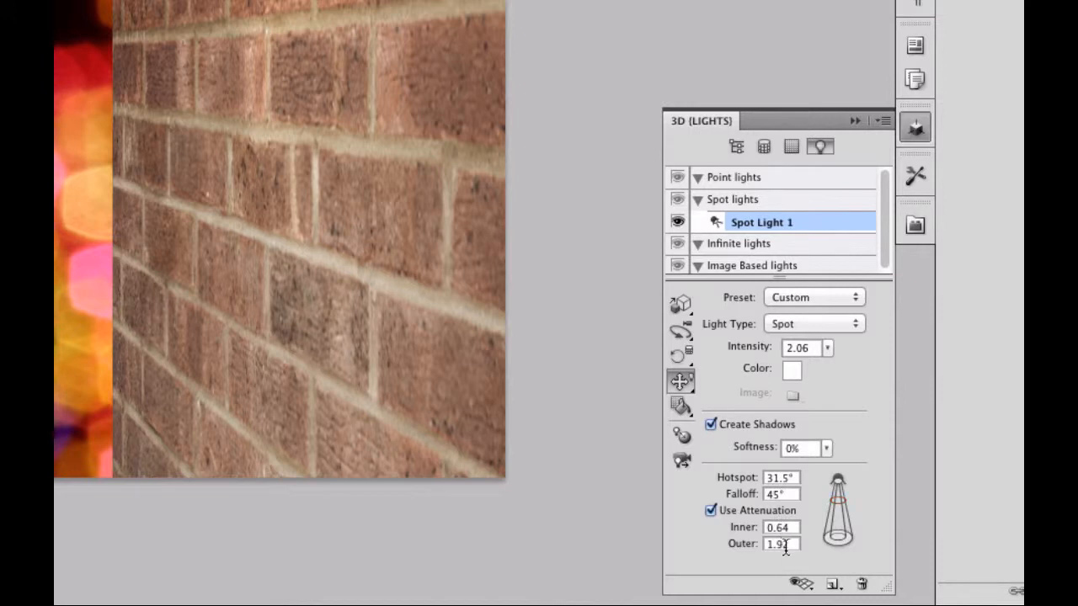
left_click(751, 544)
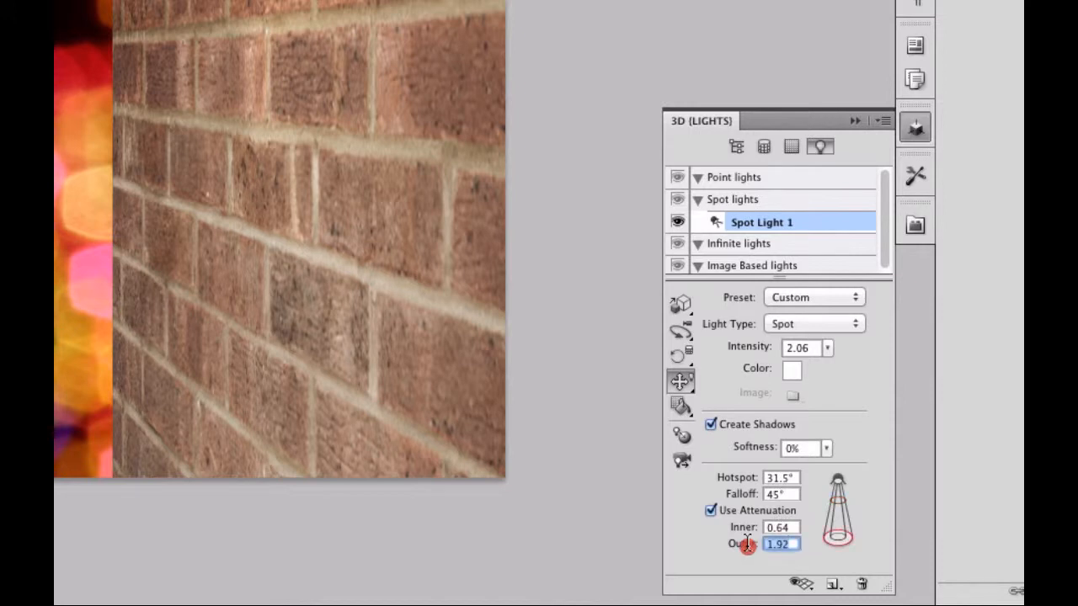
type("4")
left_click(788, 527)
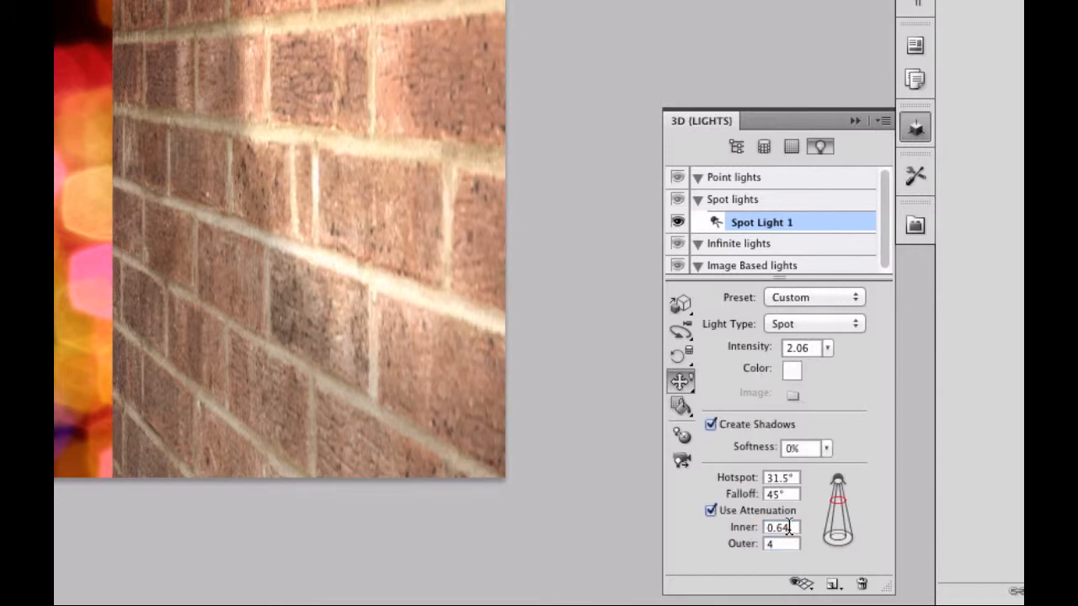
left_click(788, 527)
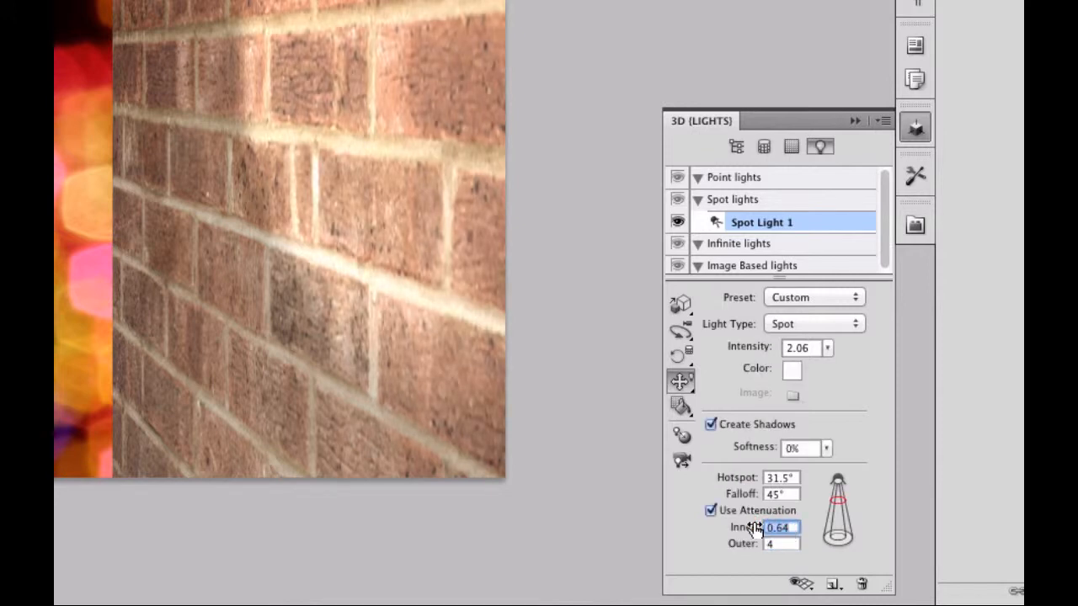
type("2")
key("Return")
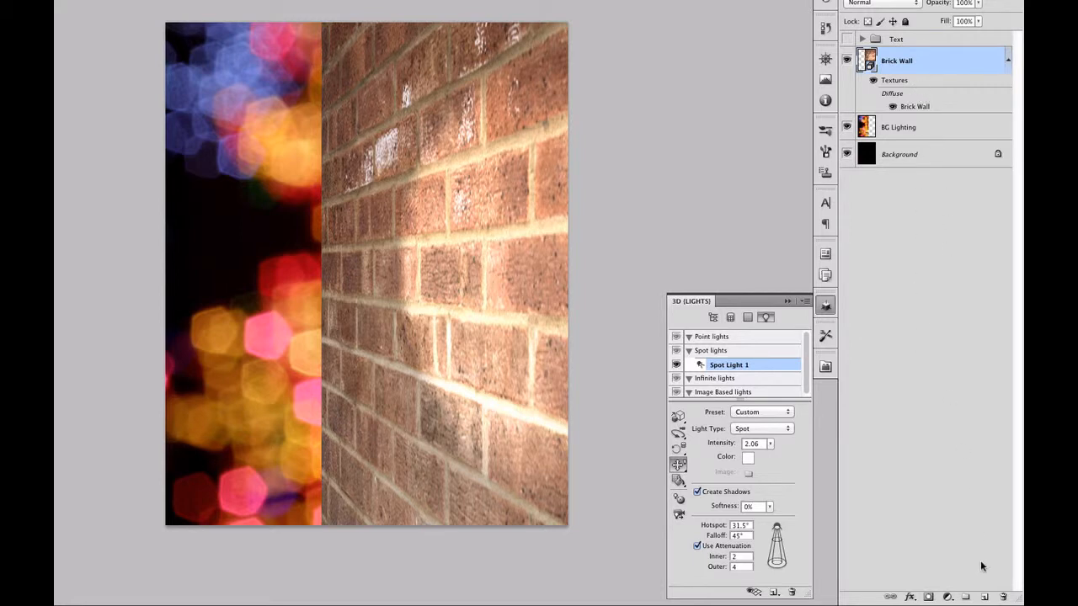
Add a new layer above Brick Wall and draw a linear black-to-transparent gradient rightward across the wall's left edge
left_click(983, 597)
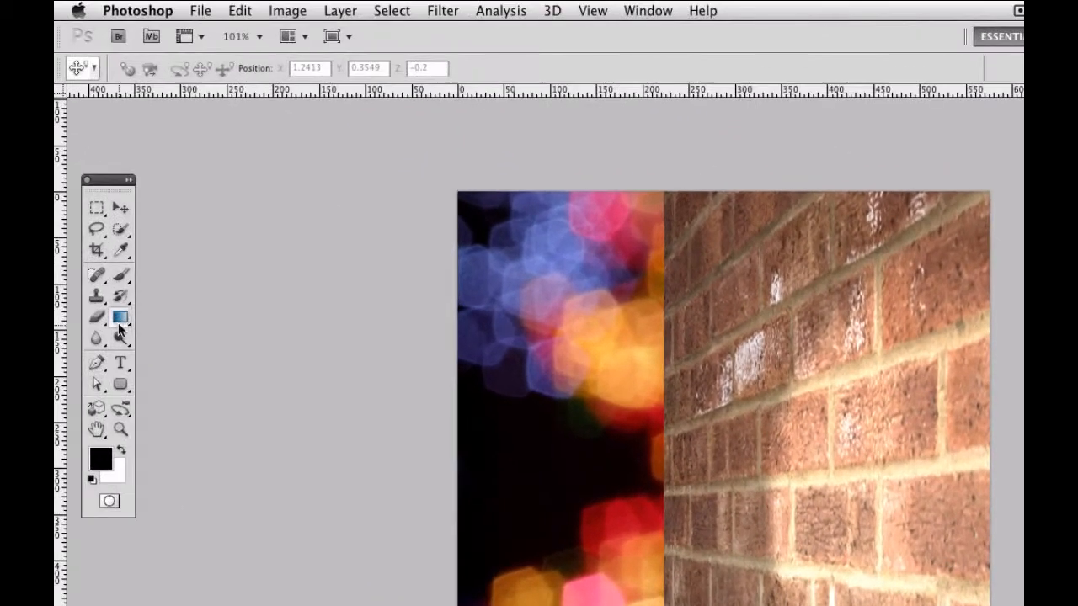
left_click(119, 317)
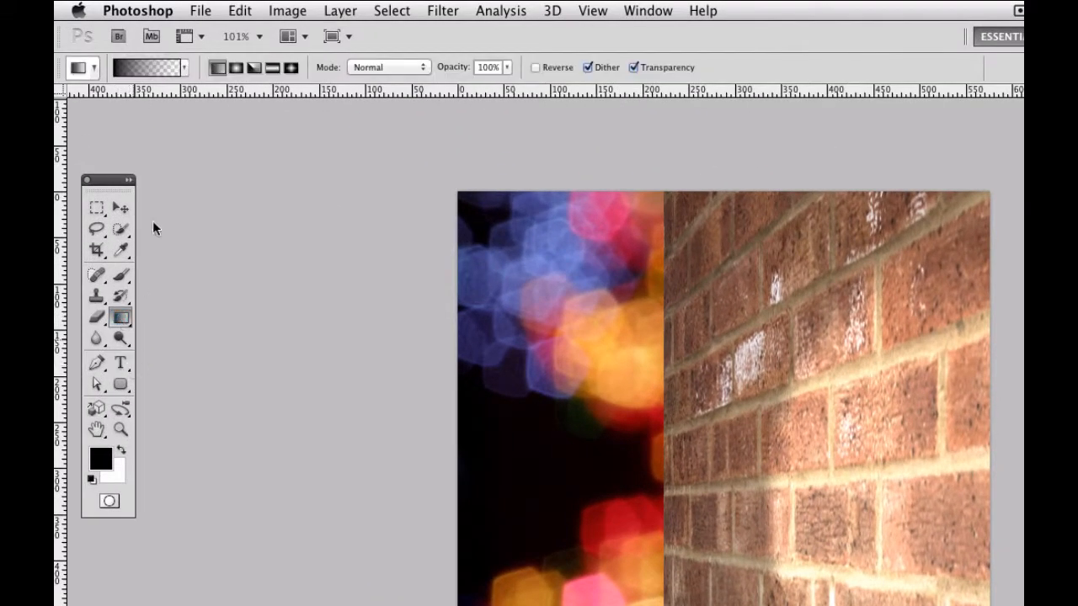
left_click(183, 67)
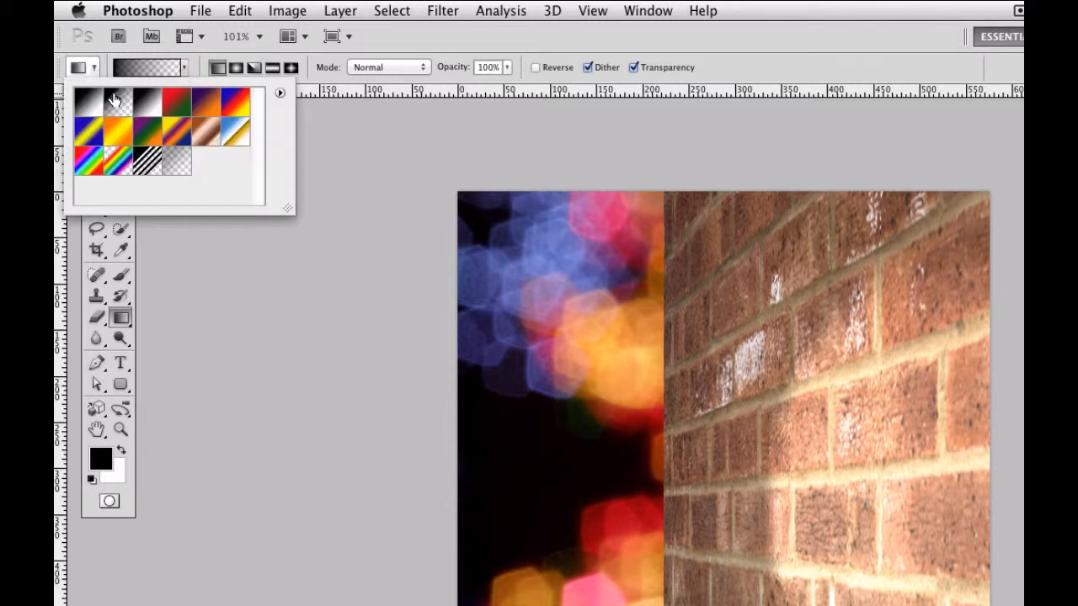
left_click(203, 64)
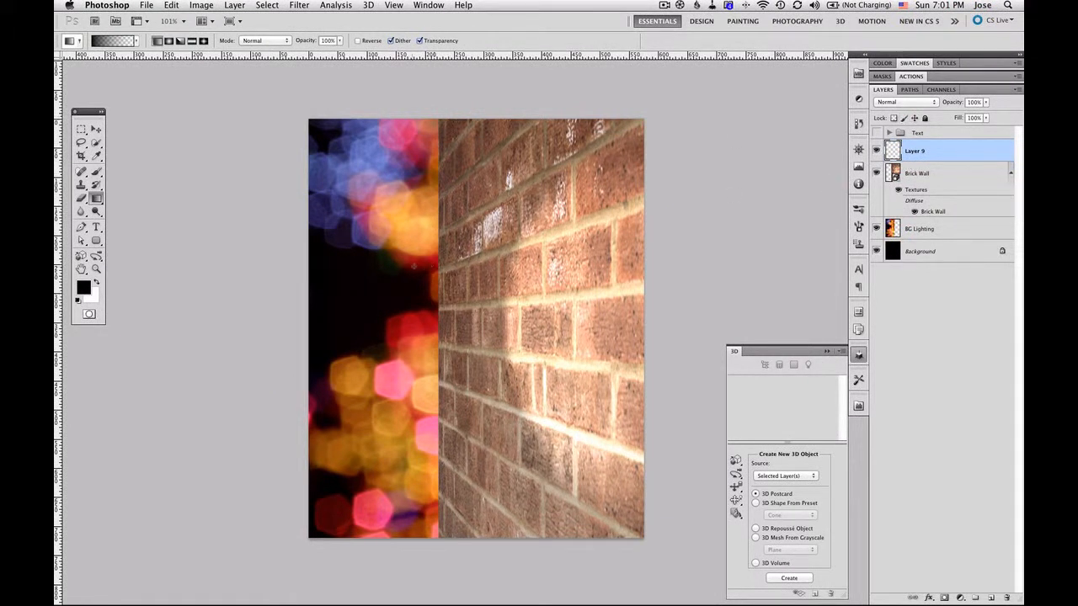
left_click_drag(416, 268, 501, 268)
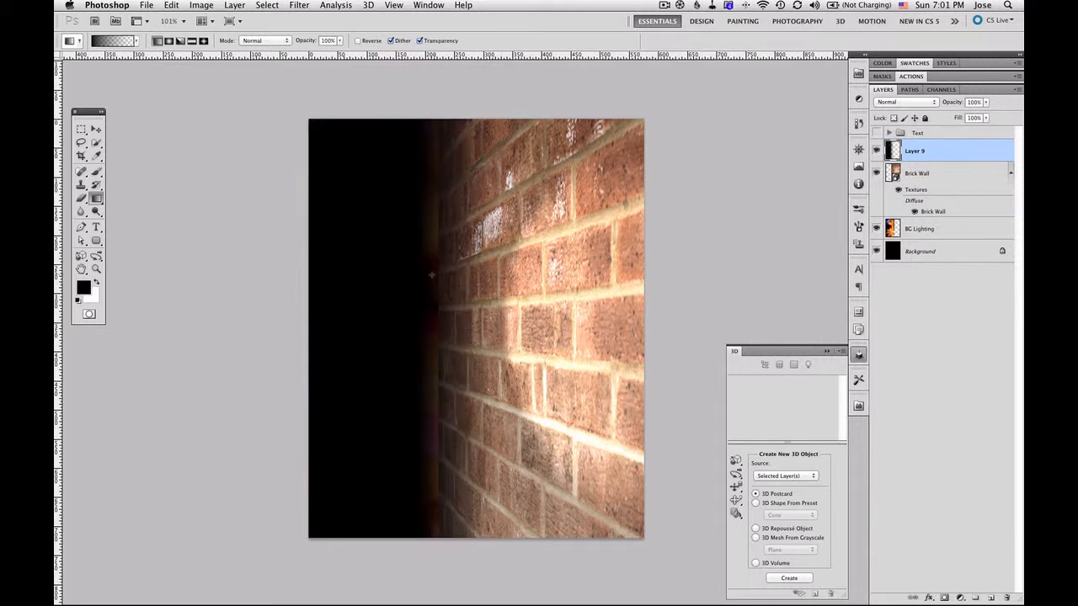
Clip the black gradient layer to the Brick Wall layer and move the gradient slightly right along the wall
left_click_drag(418, 277, 492, 276)
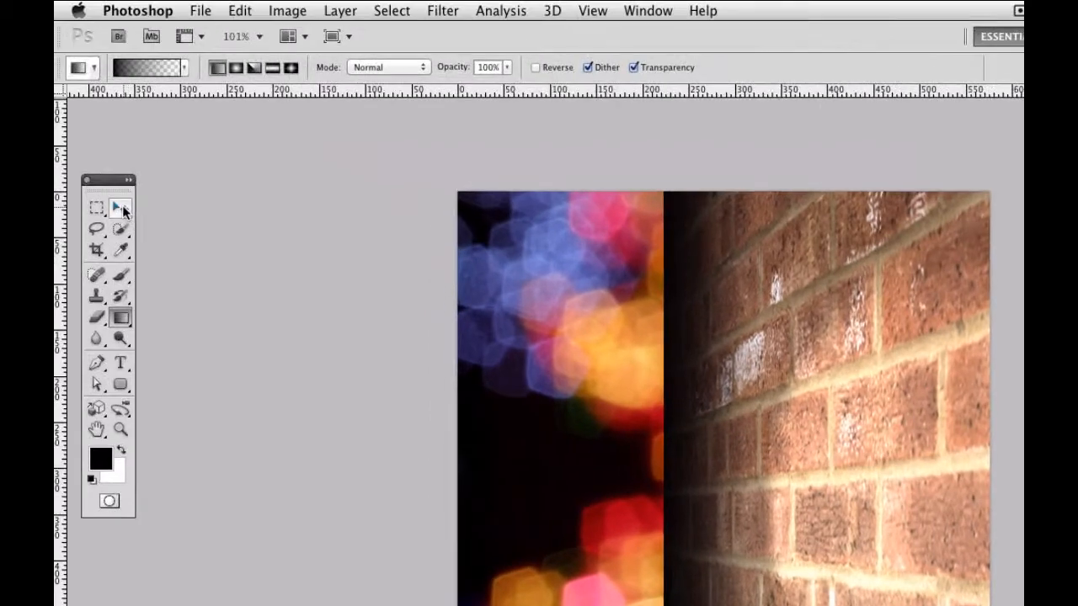
left_click(106, 194)
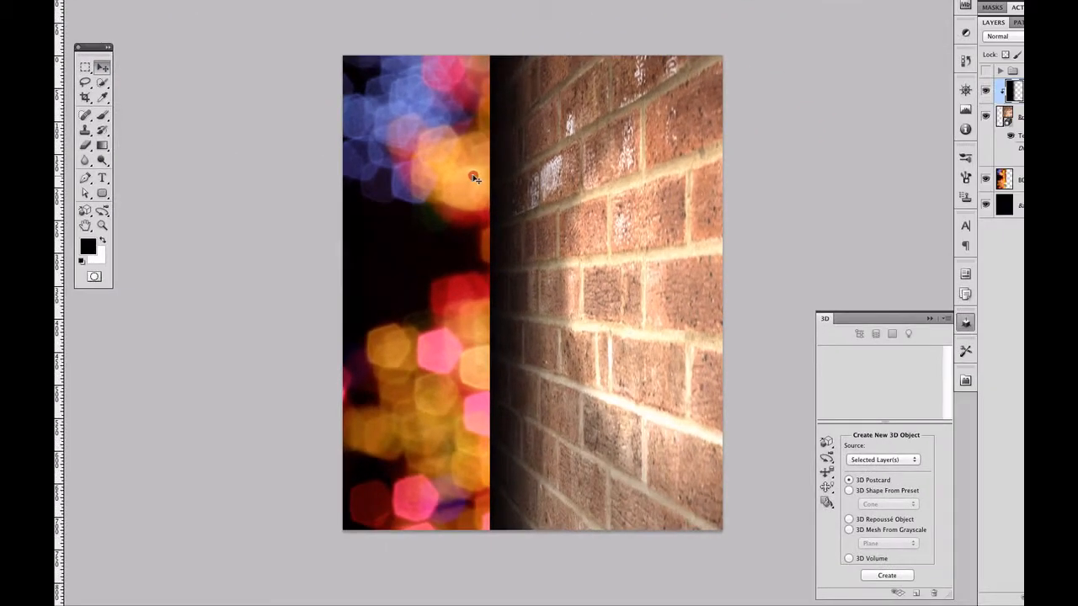
left_click_drag(474, 178, 484, 175)
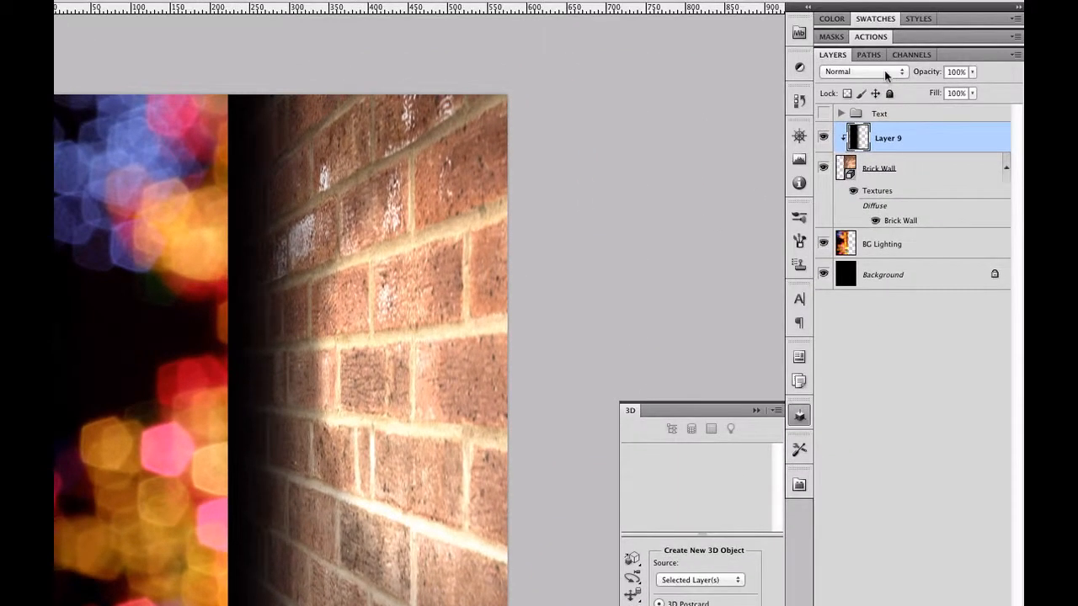
Set the gradient layer's blend mode to Multiply and its opacity to 65%
left_click(886, 75)
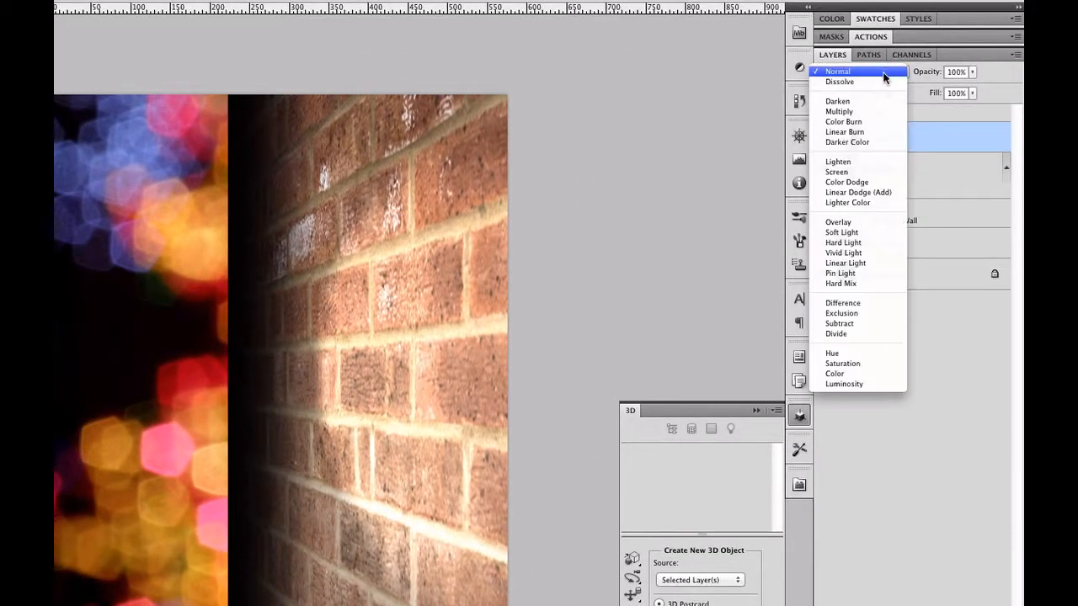
left_click(866, 112)
left_click_drag(933, 75, 856, 92)
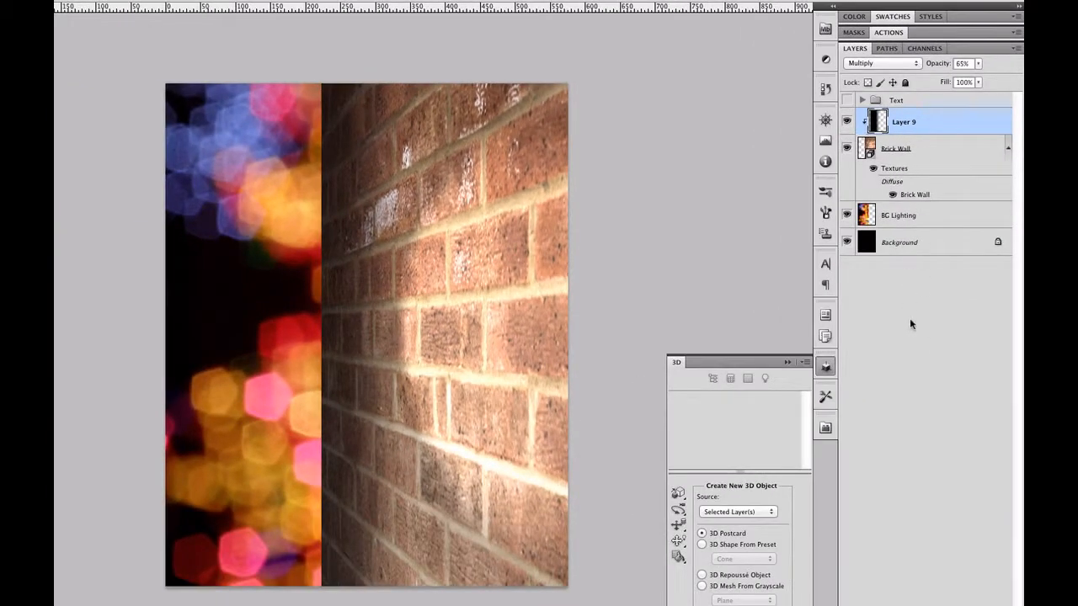
Convert the 3D Brick Wall layer to a smart object and collapse the 3D settings
left_click(943, 150)
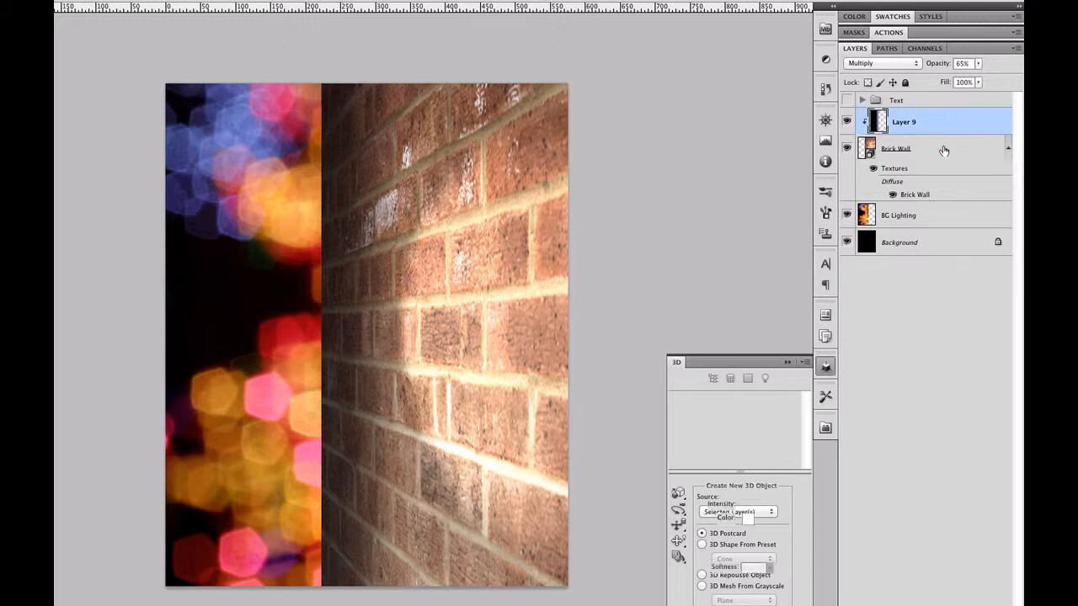
right_click(944, 150)
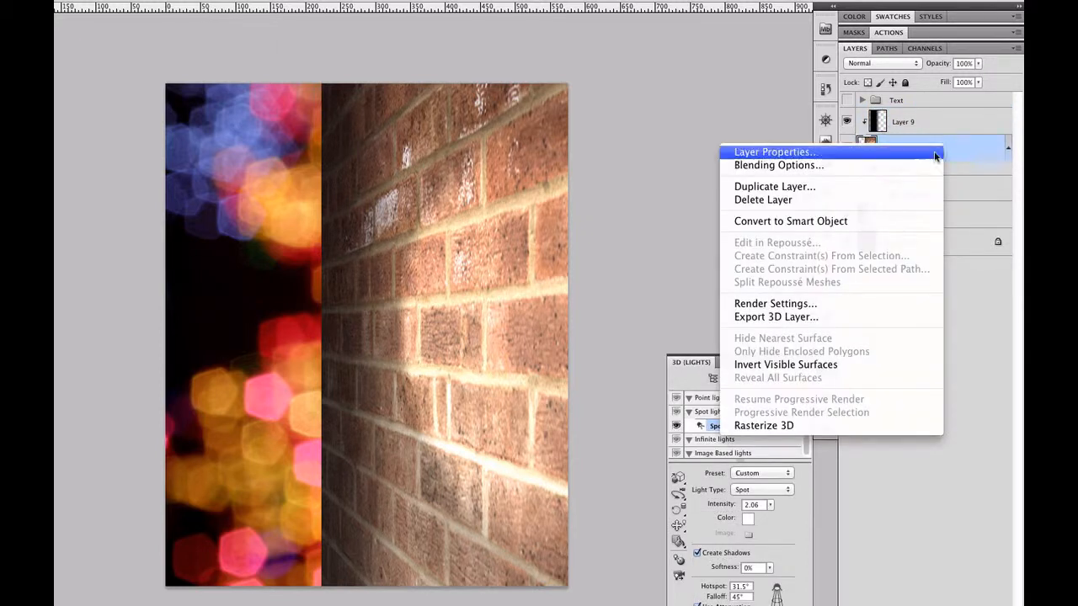
left_click(877, 222)
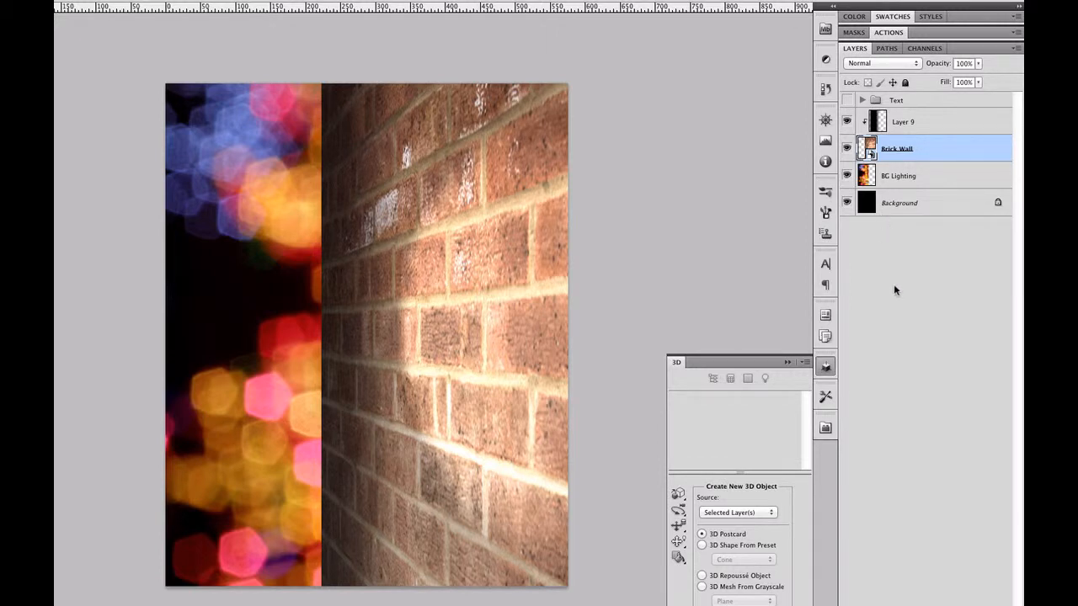
left_click(826, 365)
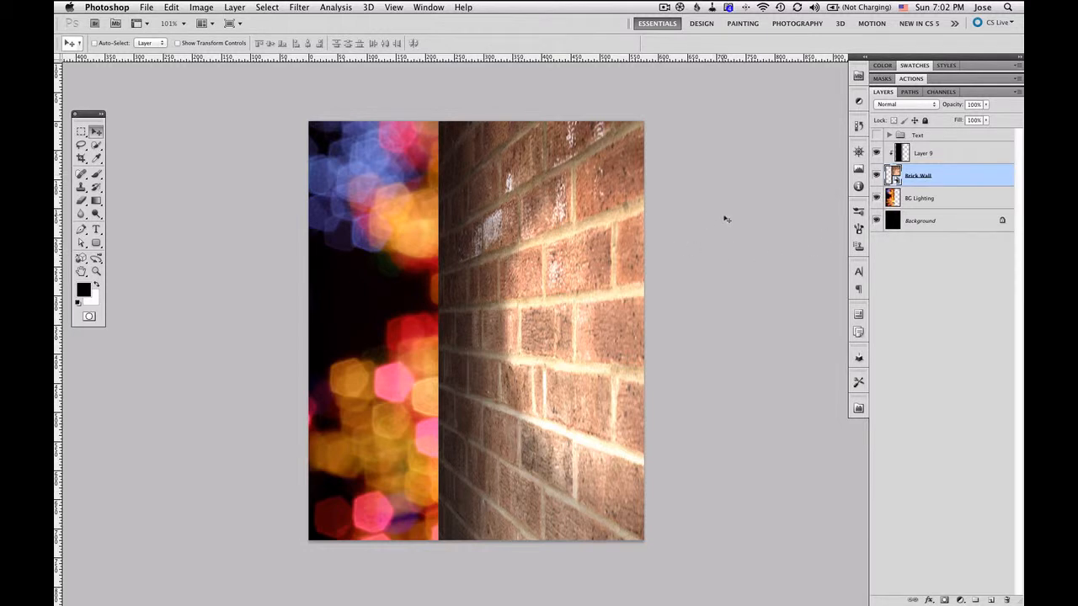
Apply a Gaussian Blur smart filter with a 1.7 pixel radius to the Brick Wall layer
left_click(298, 7)
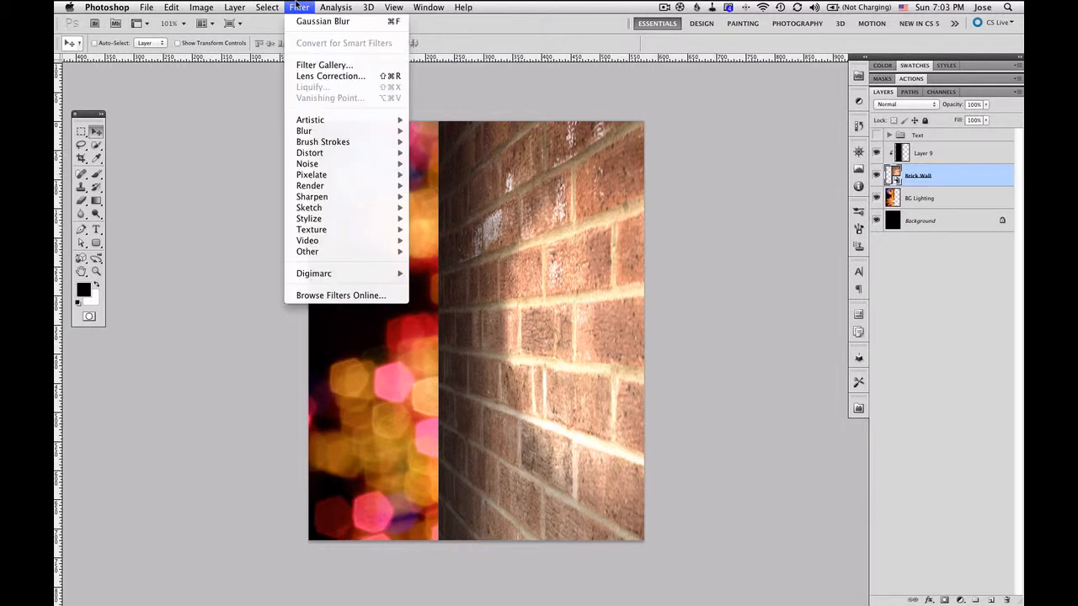
mouse_move(339, 133)
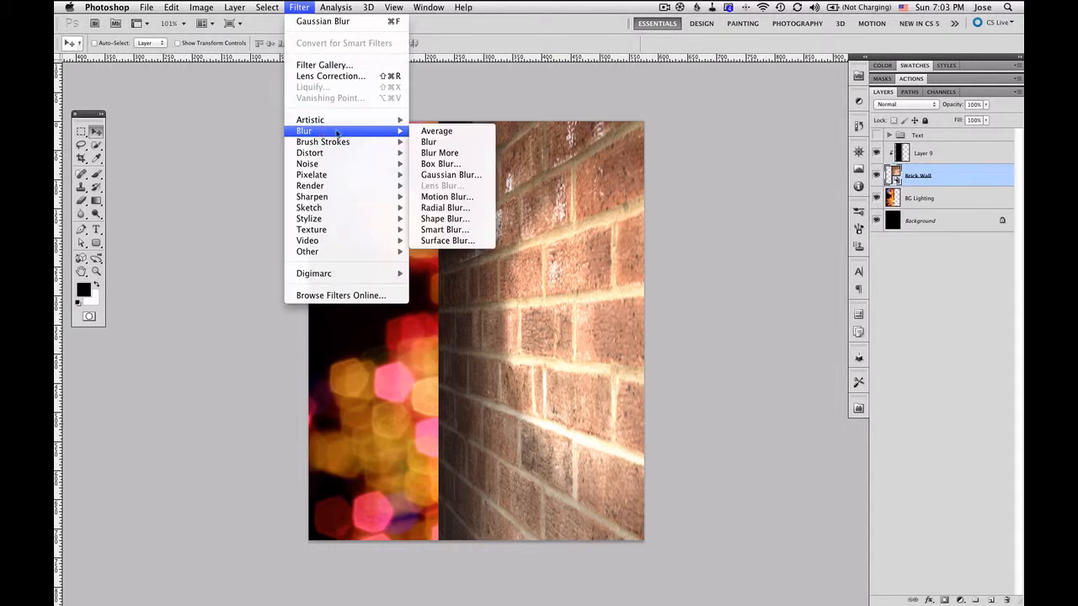
left_click(480, 176)
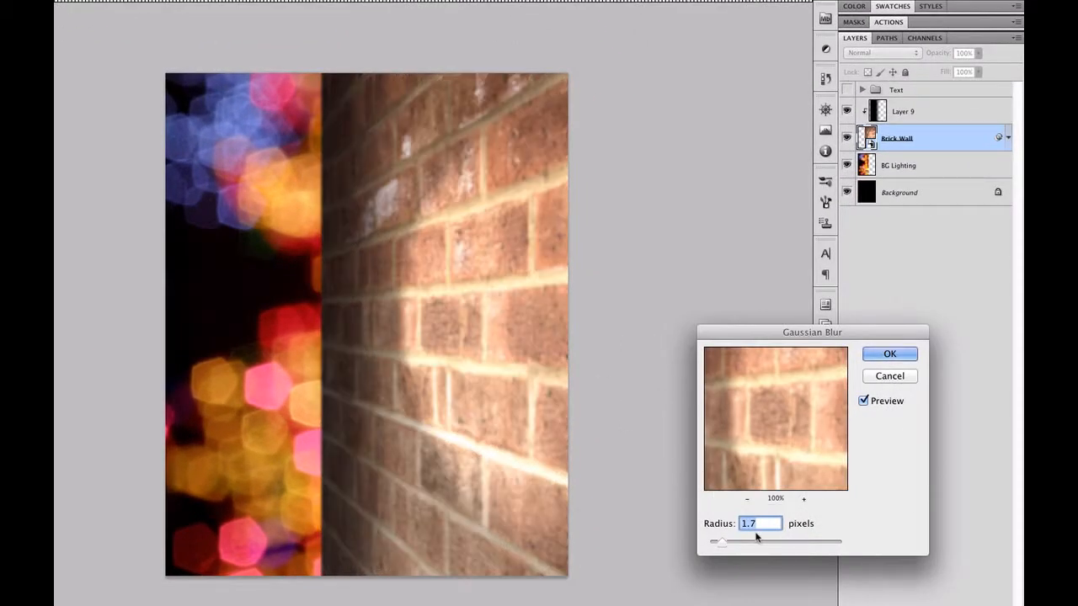
left_click(886, 355)
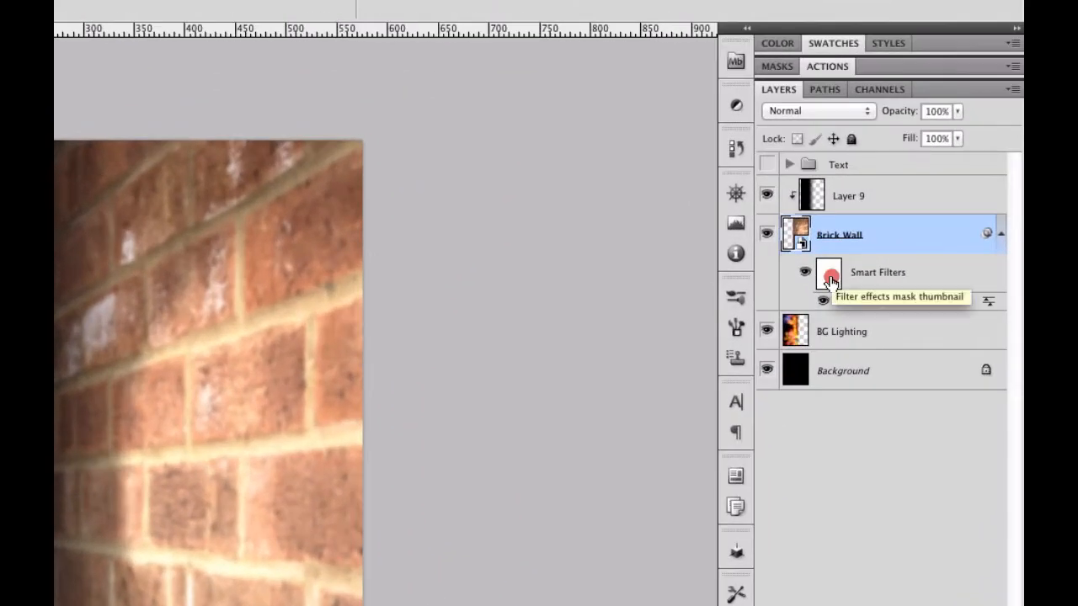
Select the Smart Filters mask of the Brick Wall layer for editing
left_click(829, 278)
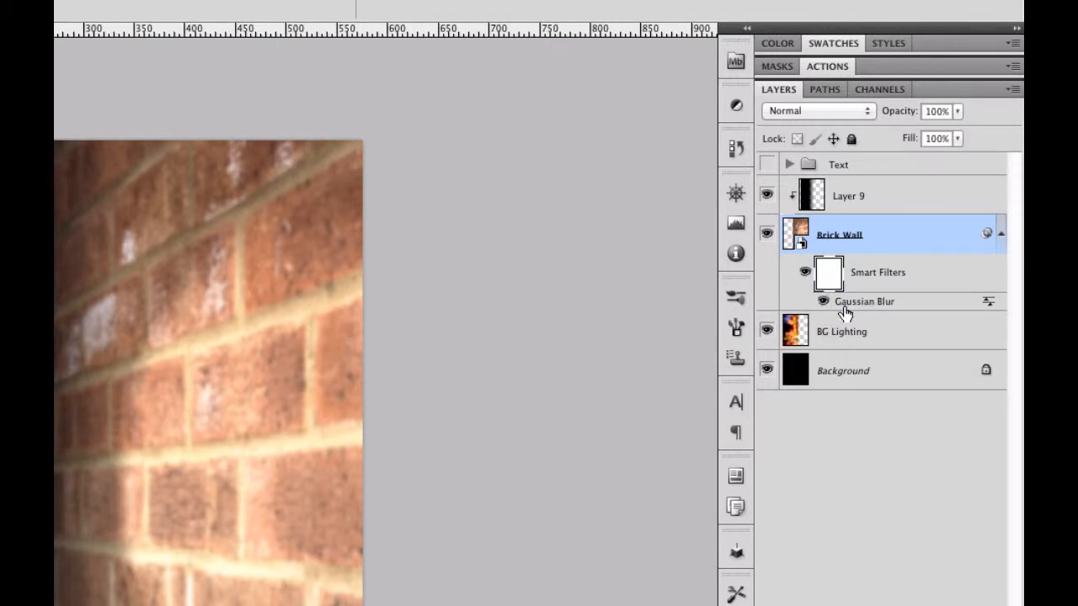